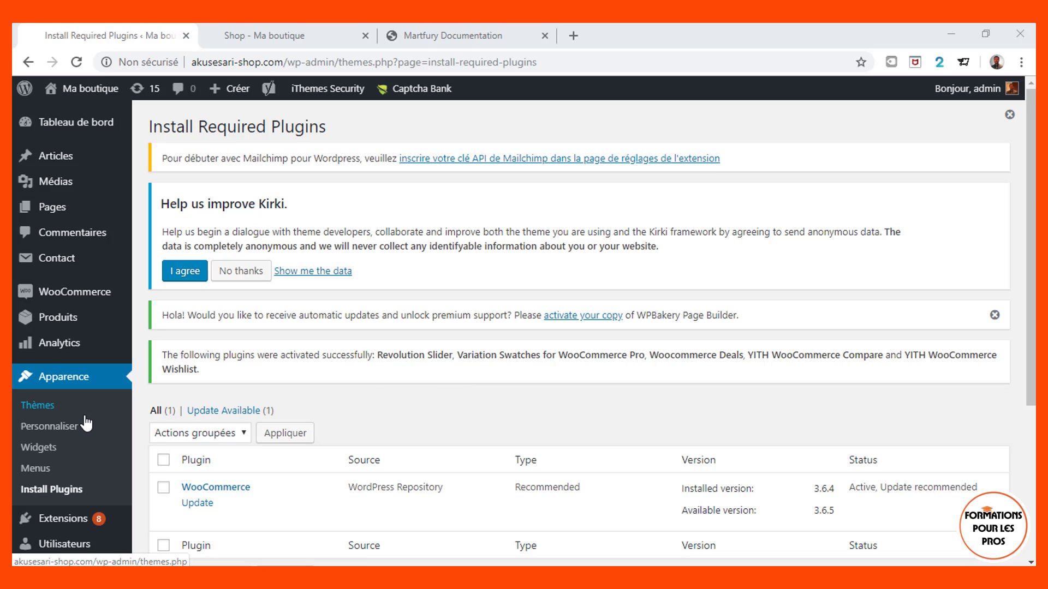
Open the list of installed extensions in the WordPress admin
scroll(85, 424, "down", 4)
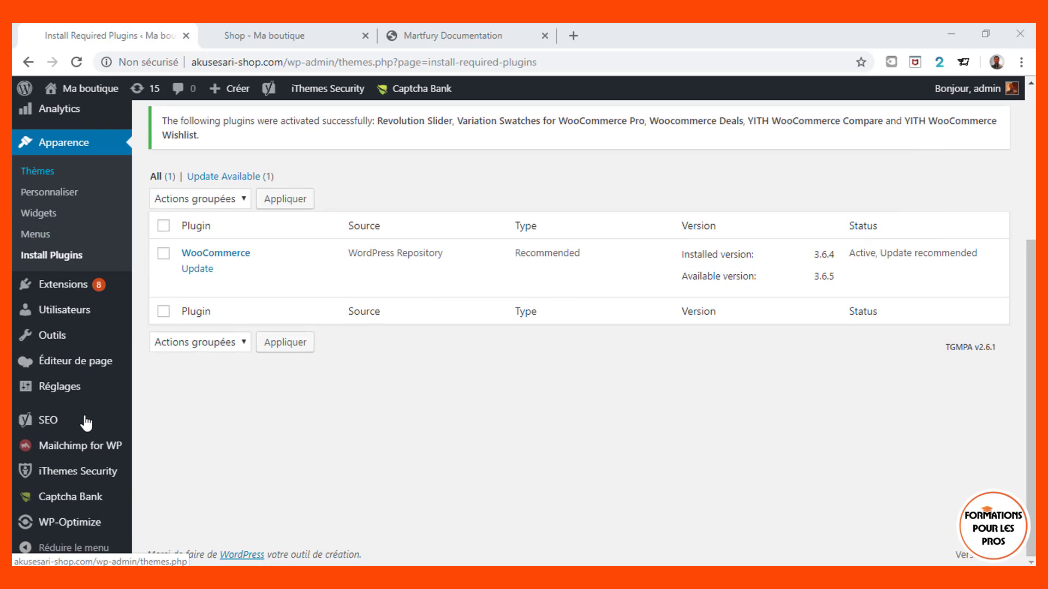
mouse_move(74, 285)
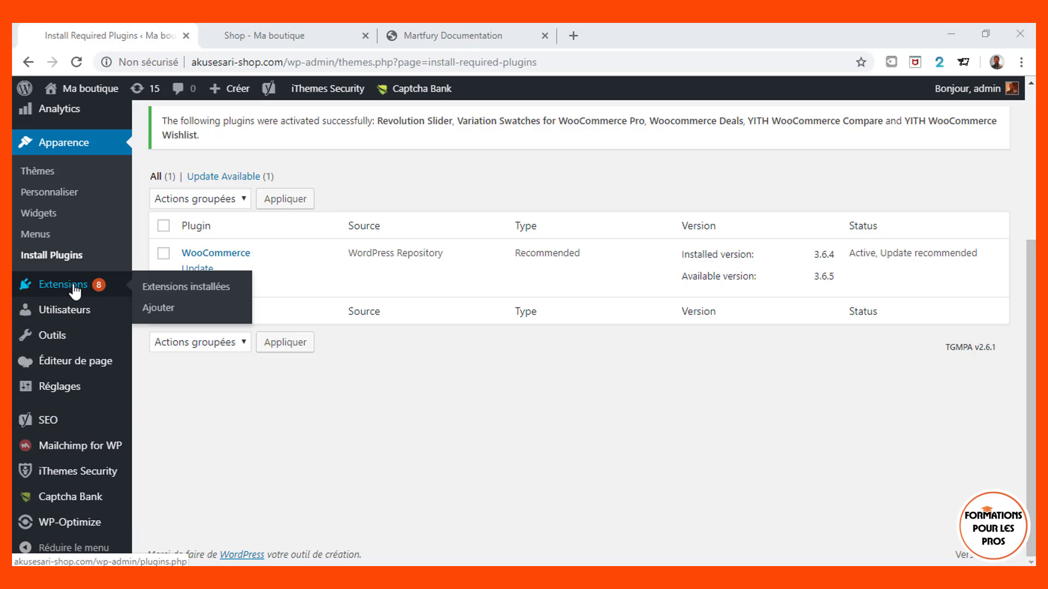
left_click(179, 294)
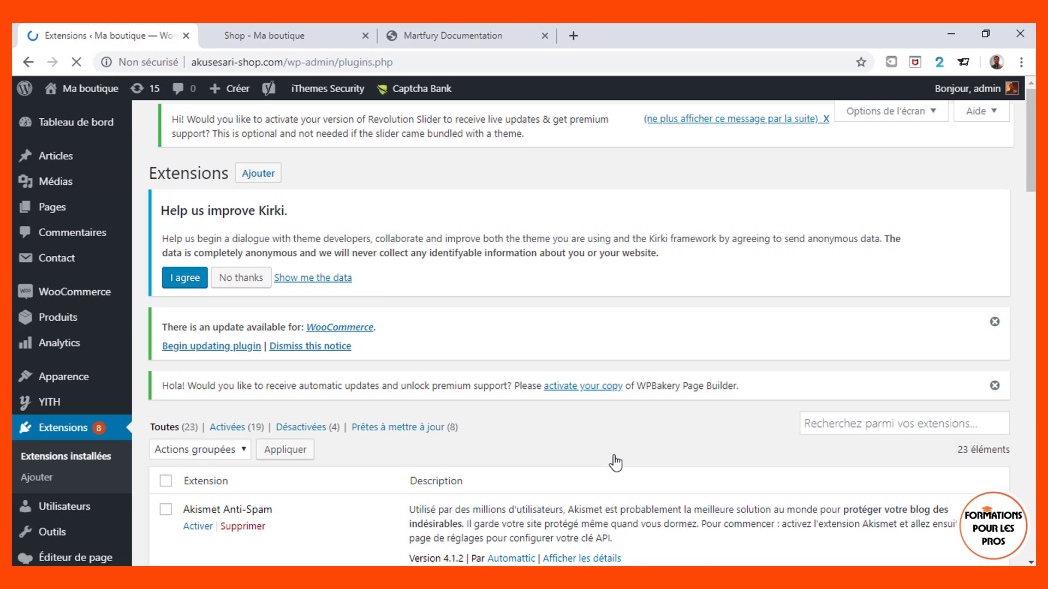
Review the installed extensions from Captcha Bank through Mailchimp for WordPress and WooCommerce to WordPress Importer
scroll(615, 461, "down", 4)
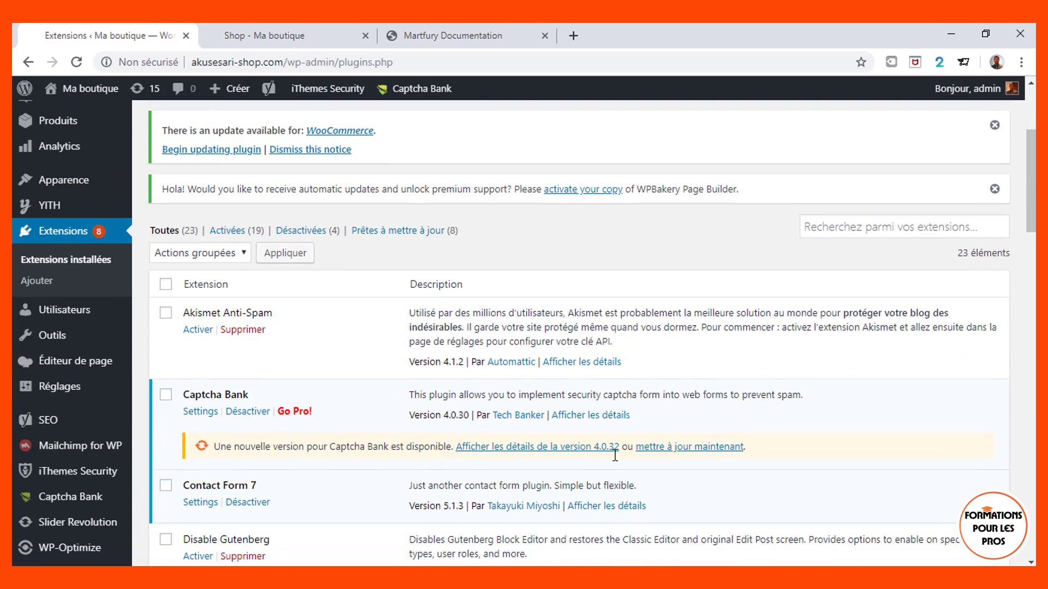
scroll(615, 456, "down", 3)
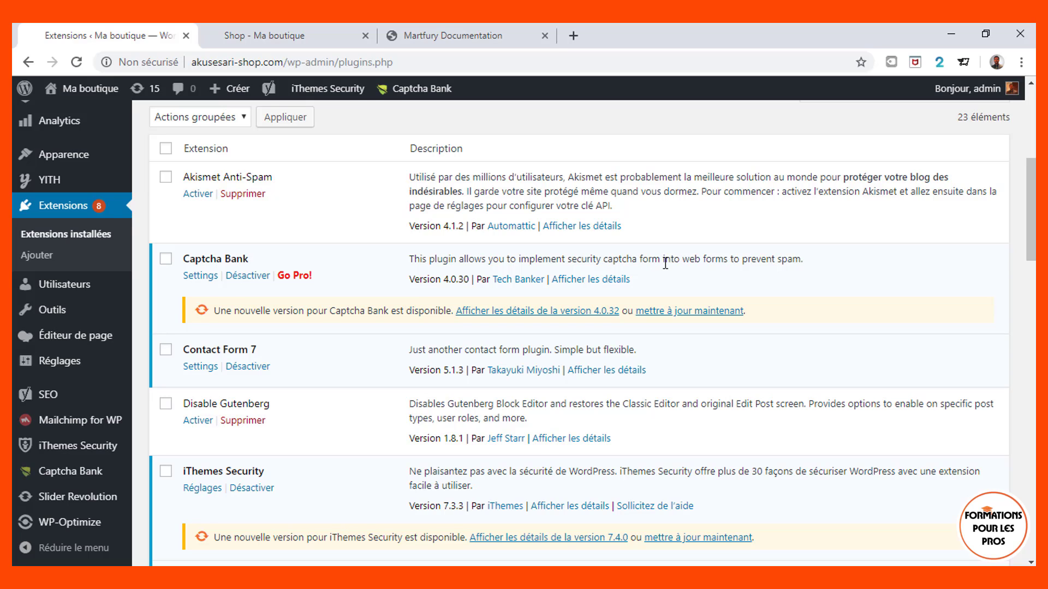
double_click(789, 259)
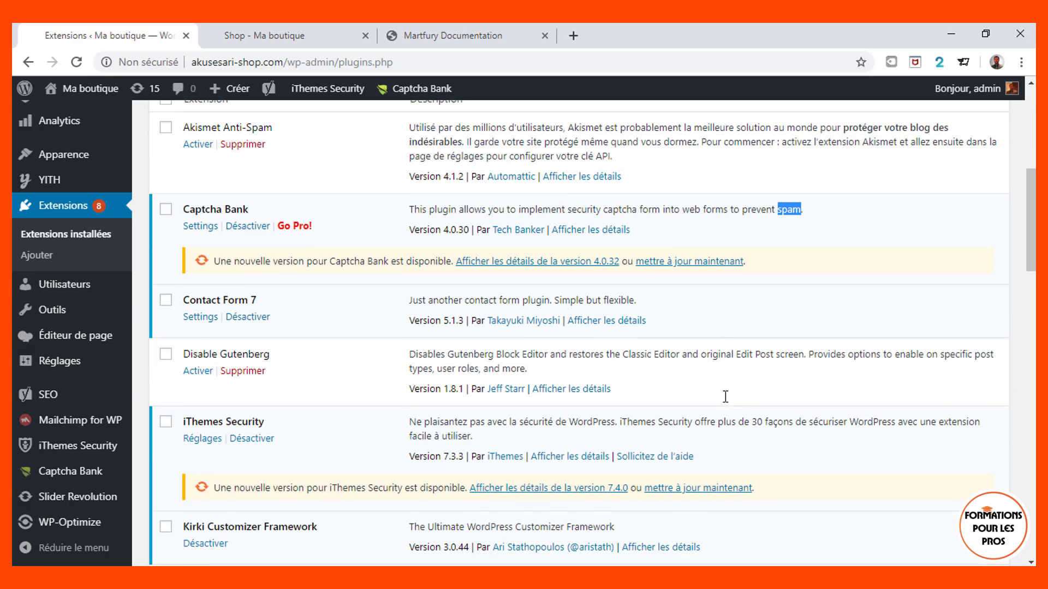
scroll(727, 396, "down", 3)
scroll(725, 397, "down", 2)
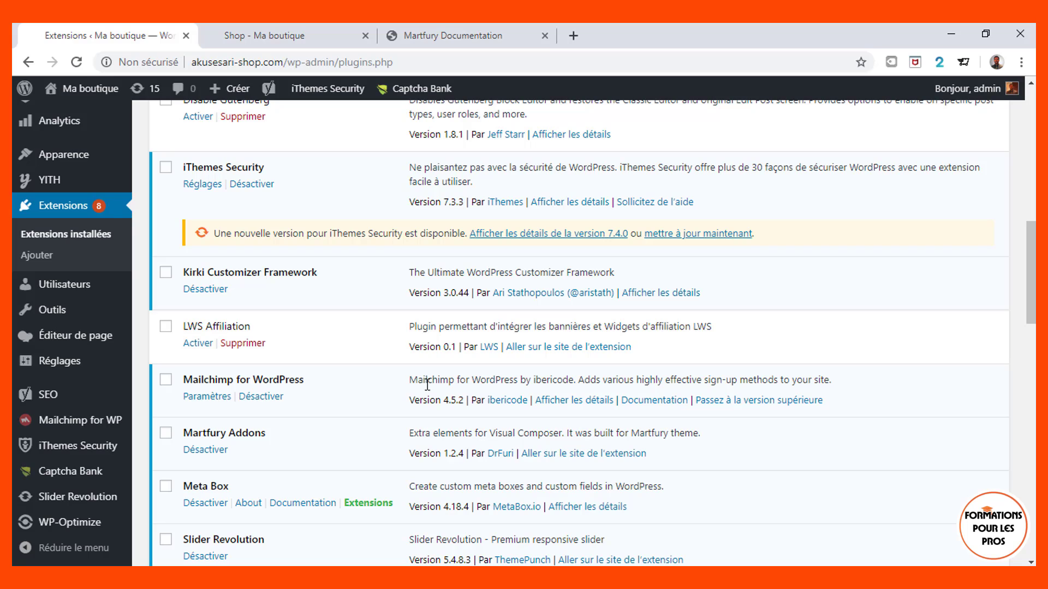
double_click(288, 378)
double_click(199, 378)
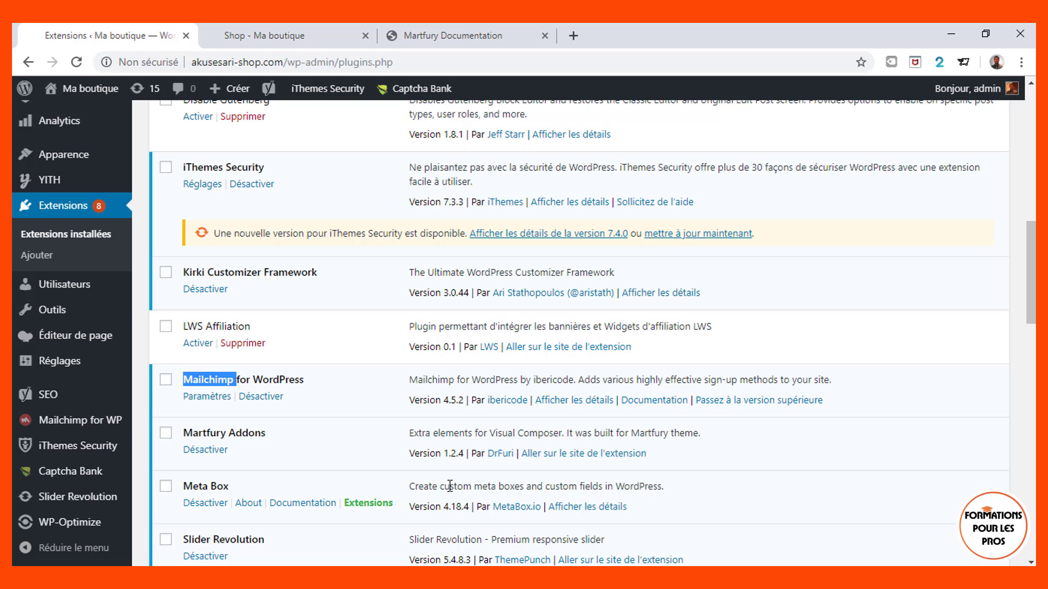
scroll(450, 485, "down", 5)
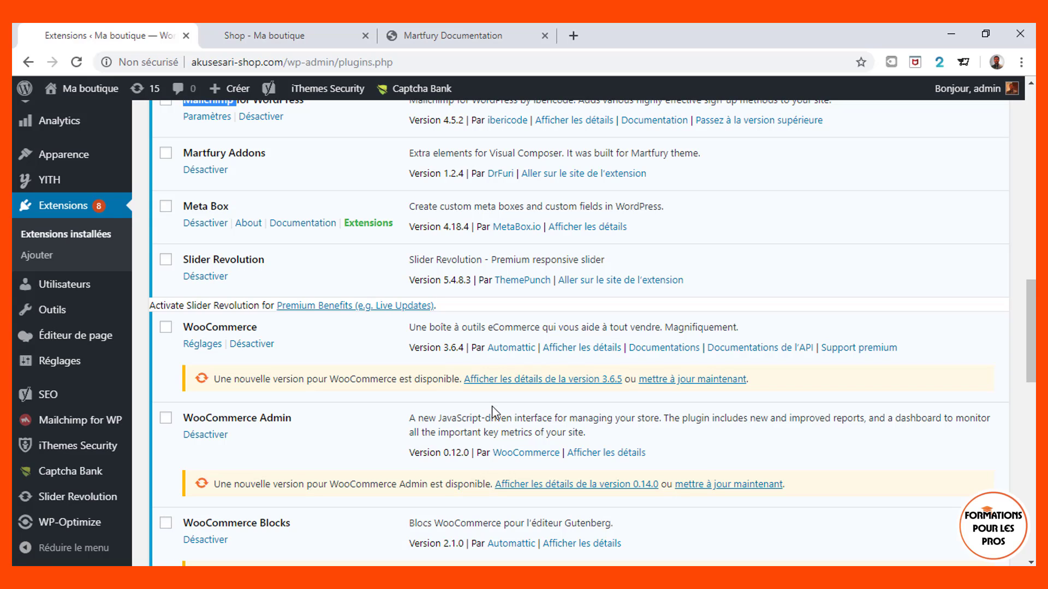
scroll(494, 413, "down", 7)
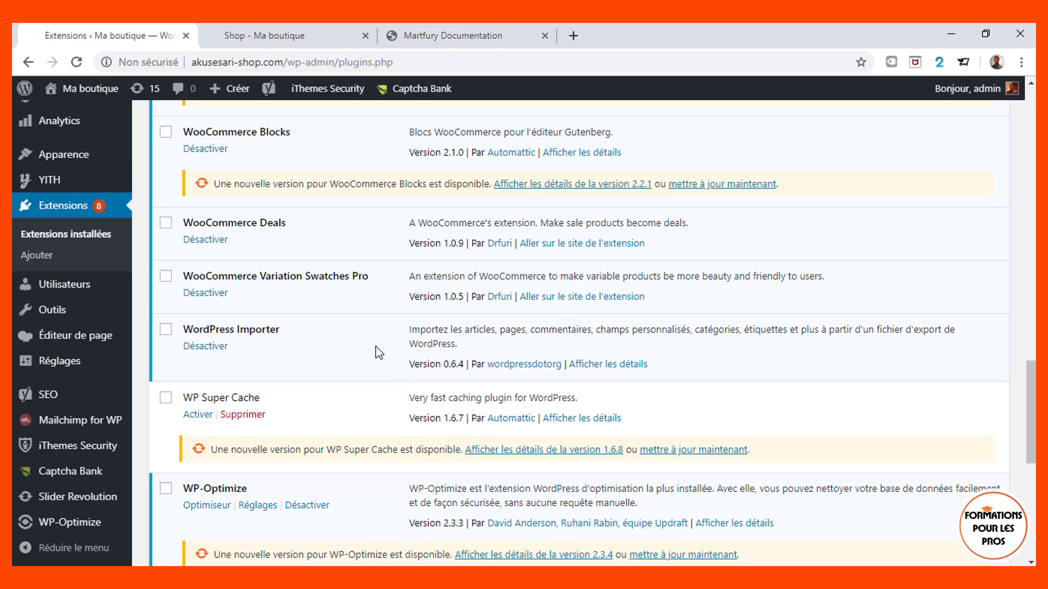
triple_click(232, 330)
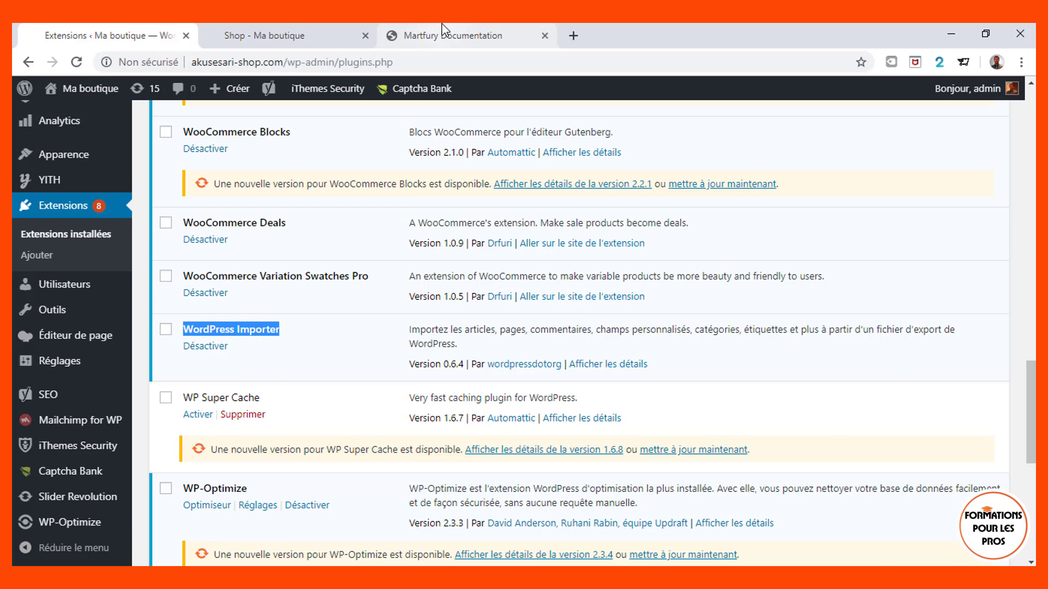
Consult the one-click demo import instructions in the Martfury documentation and locate soo-demo-importer in the Martfury-Package Plugins folder
left_click(415, 34)
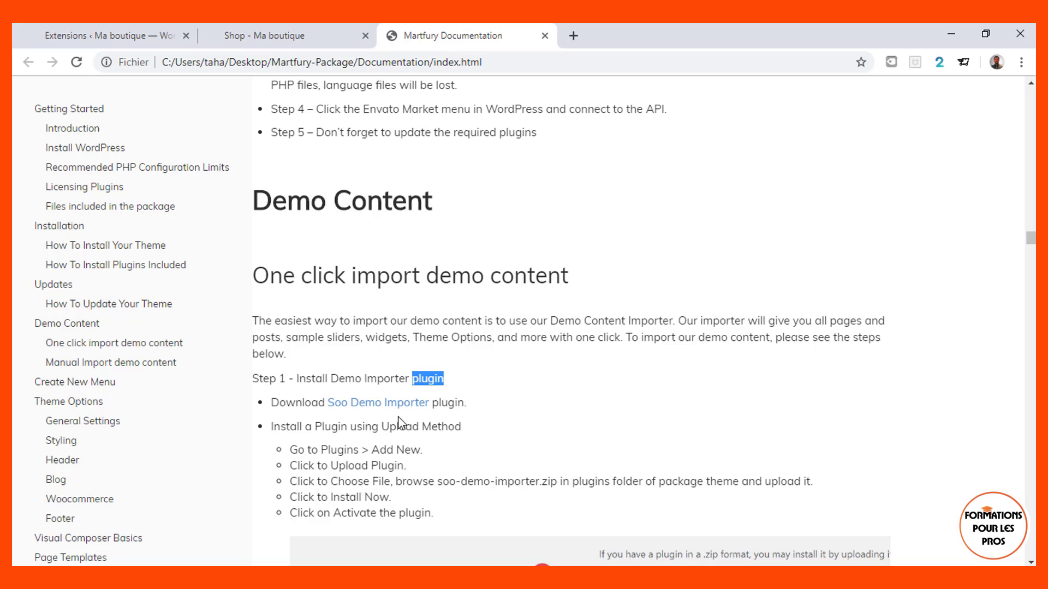
left_click(343, 371)
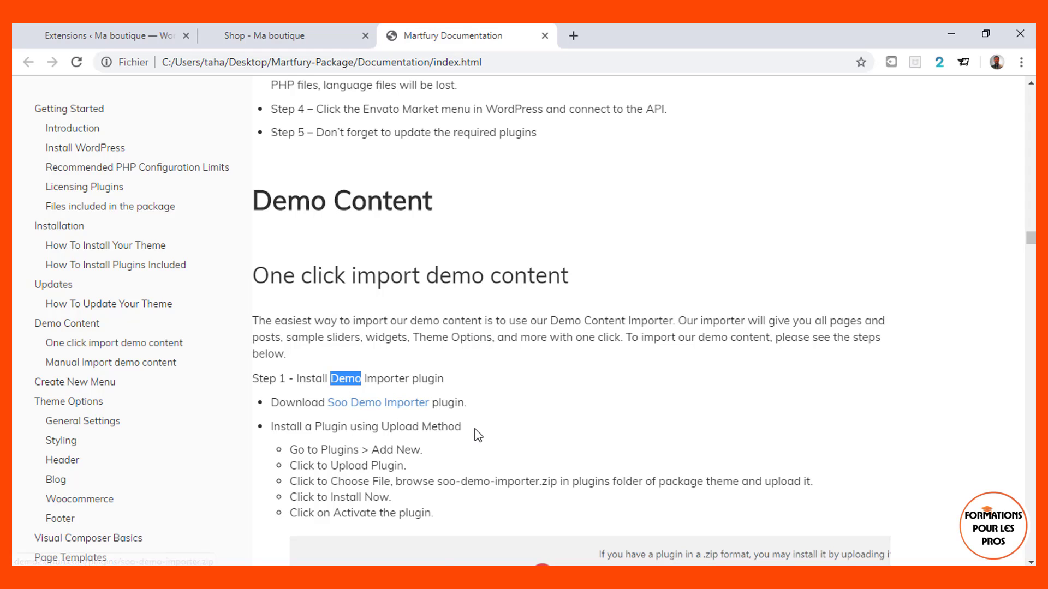
key("alt+Tab")
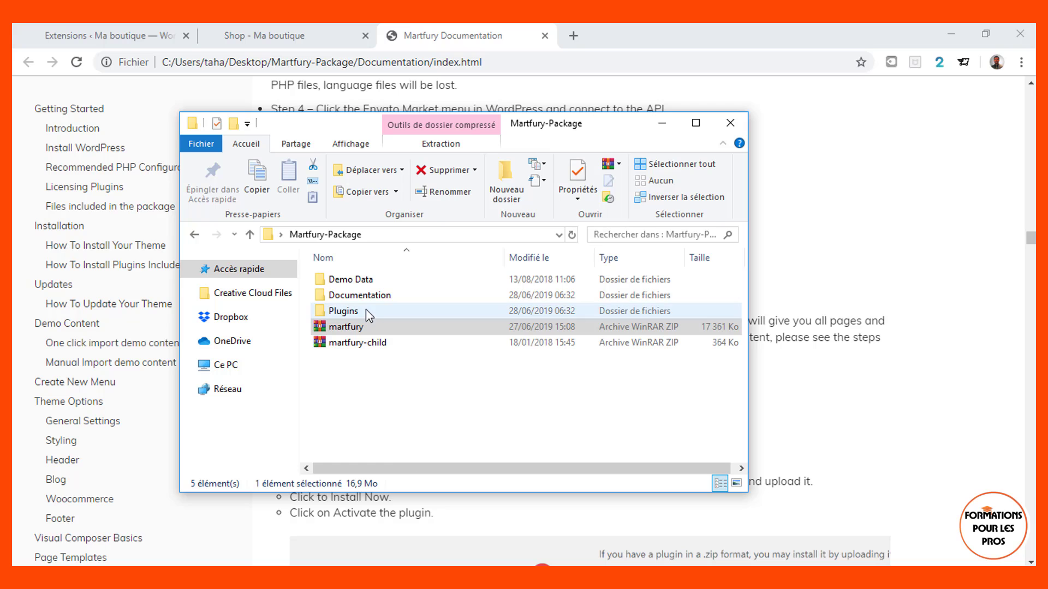
double_click(344, 311)
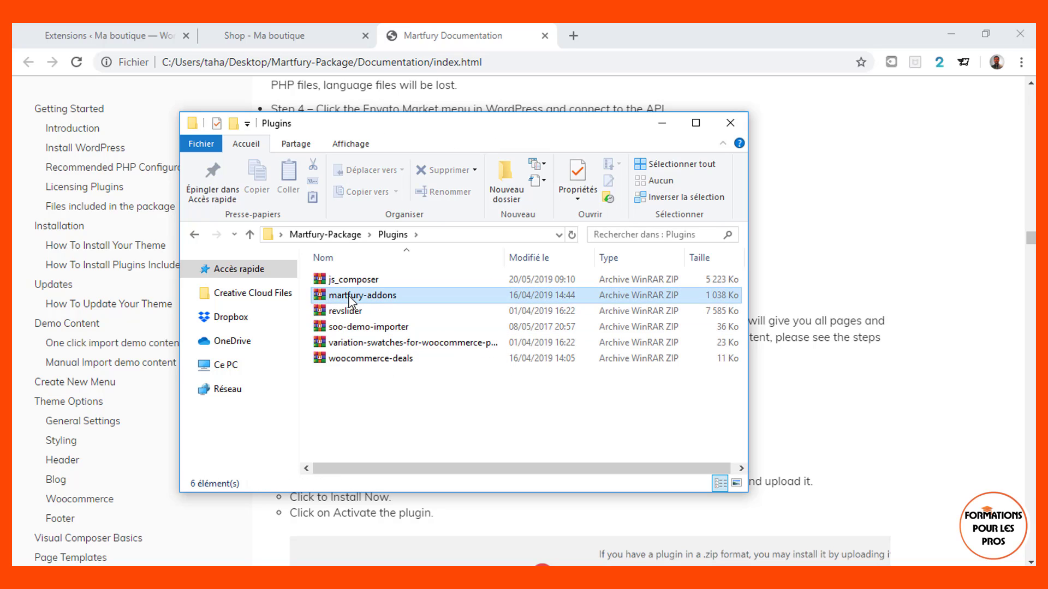
left_click(349, 297)
left_click(368, 330)
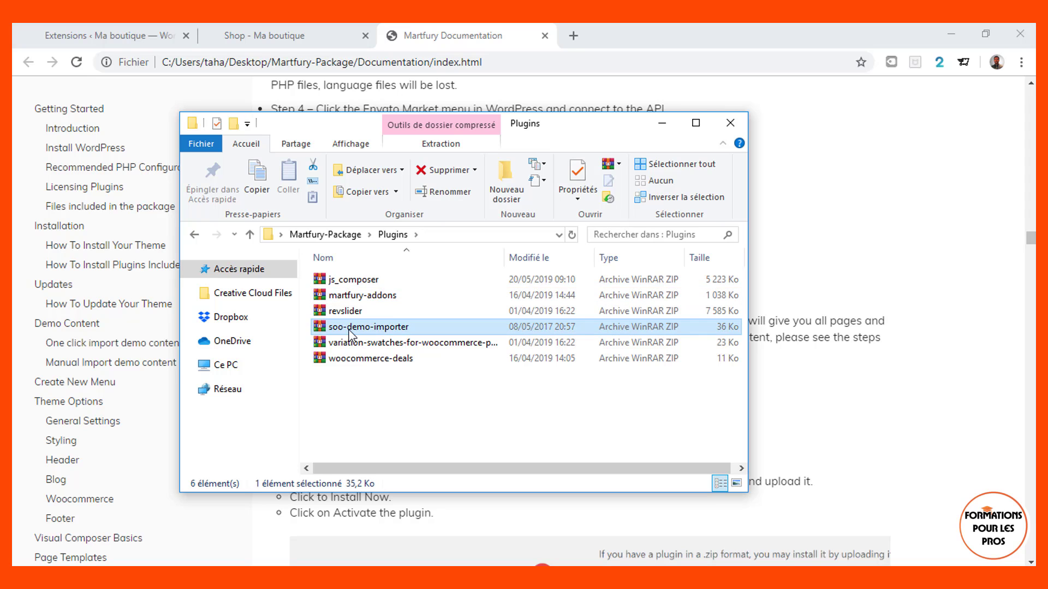
Return to the WordPress extensions page and bring up the form for uploading a new extension as a .zip file
left_click(126, 24)
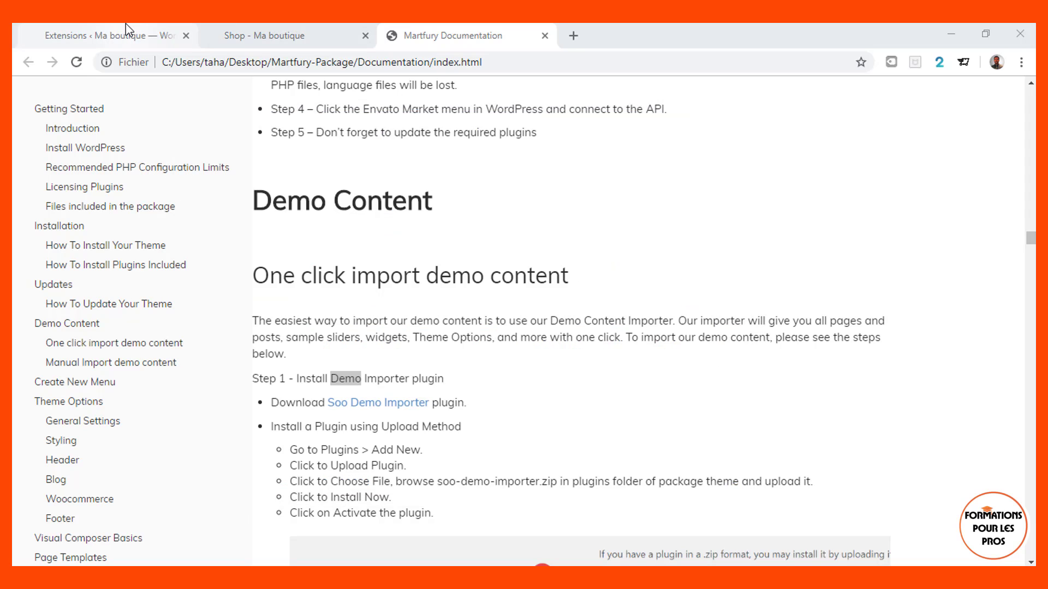
scroll(360, 347, "up", 20)
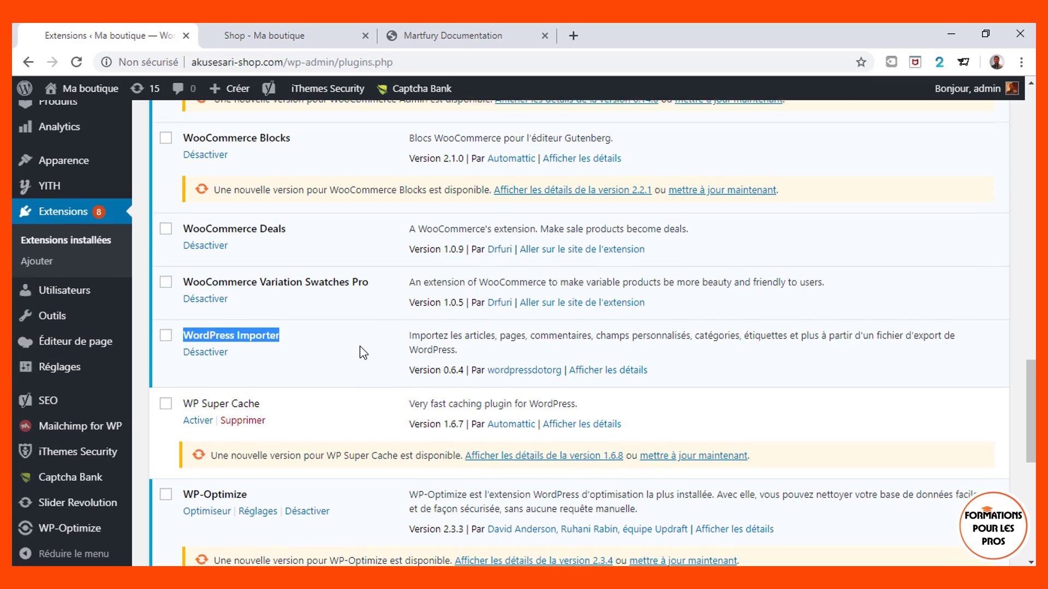
scroll(359, 346, "up", 6)
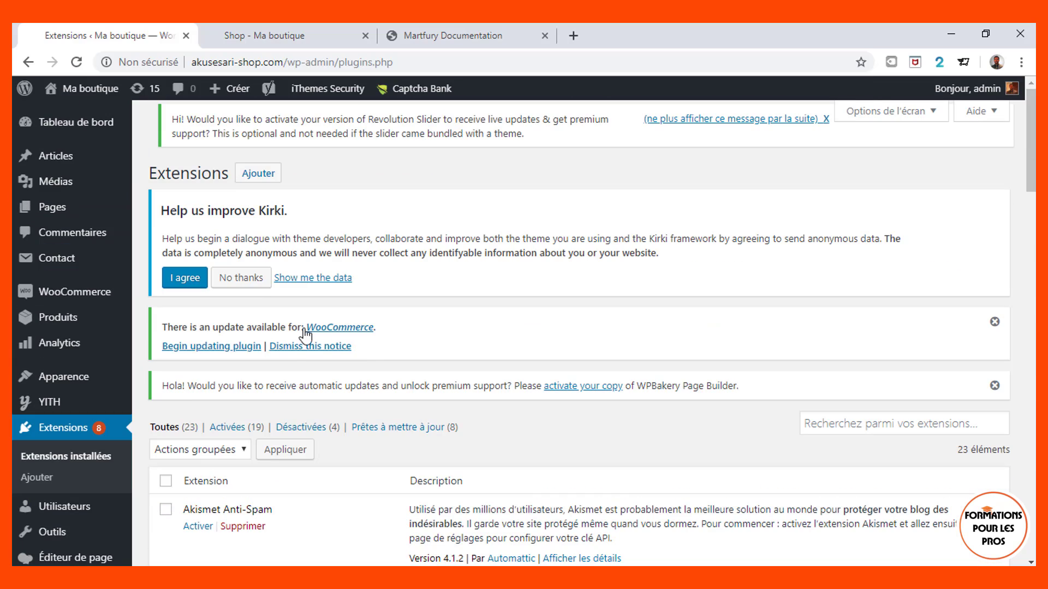
left_click(259, 174)
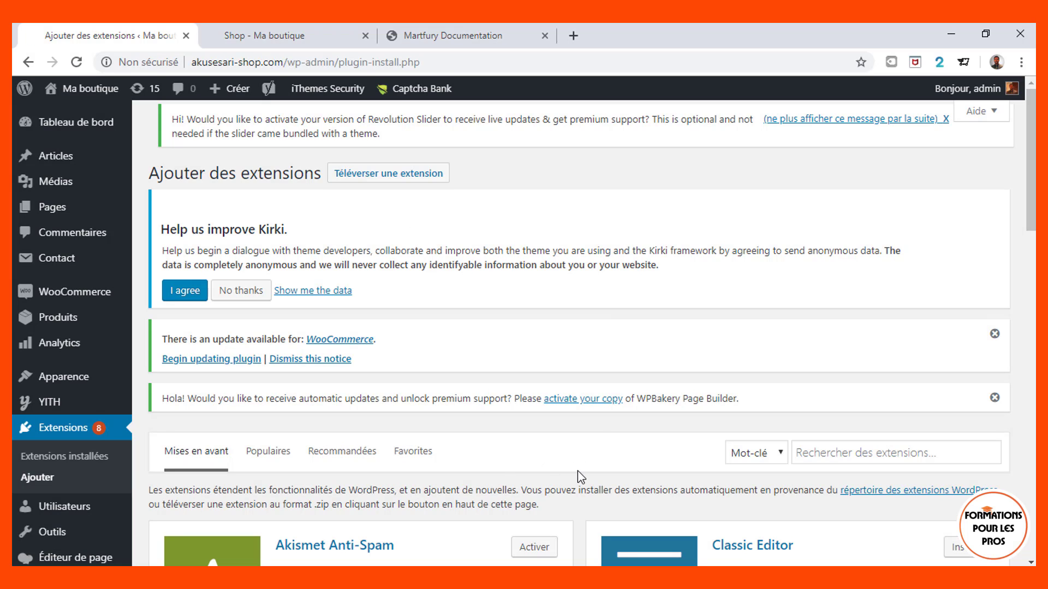
scroll(580, 476, "down", 3)
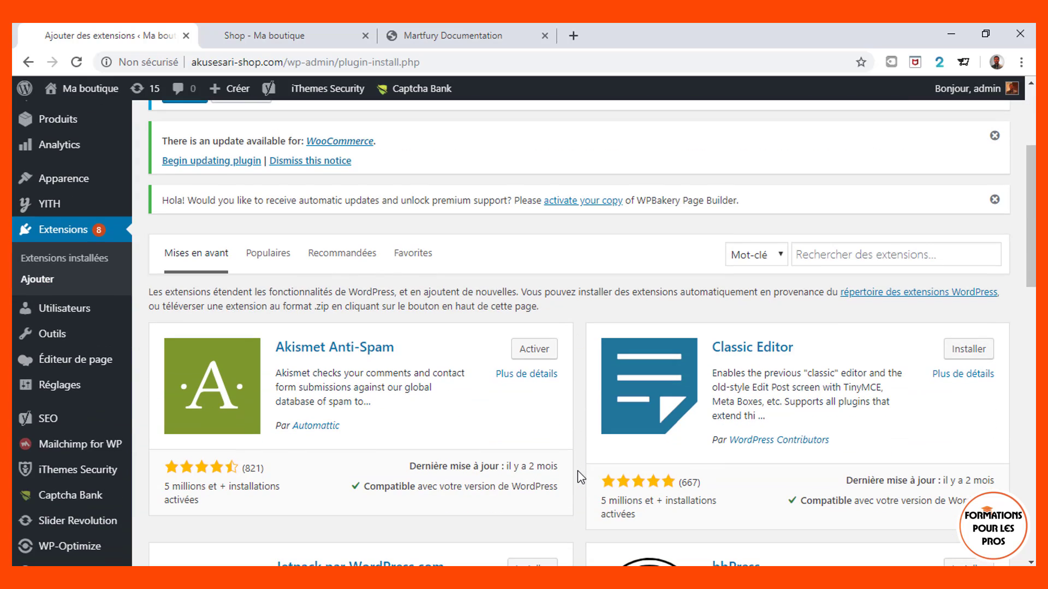
scroll(577, 470, "up", 3)
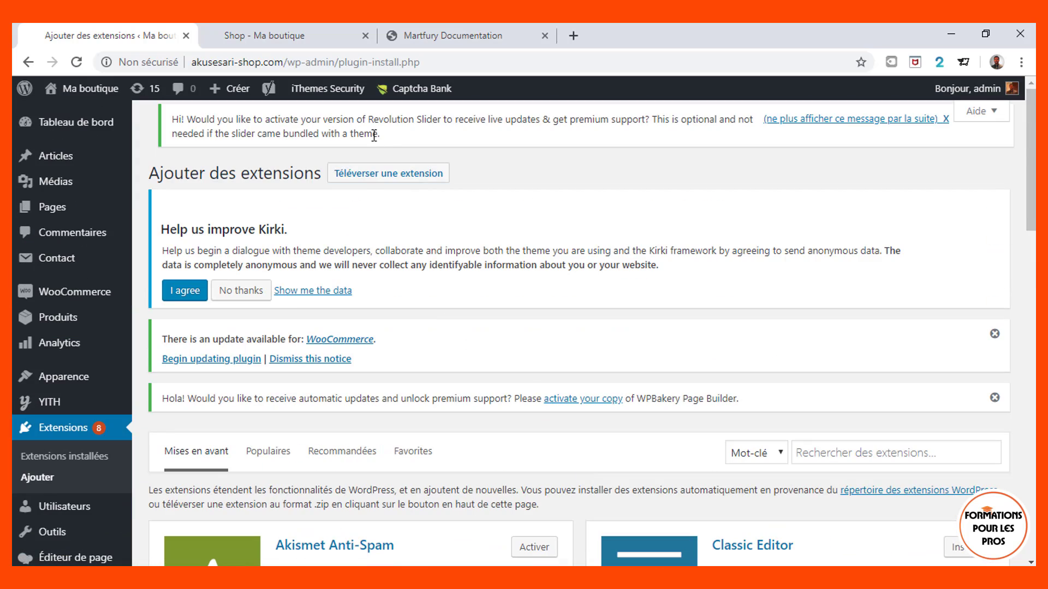
left_click(365, 178)
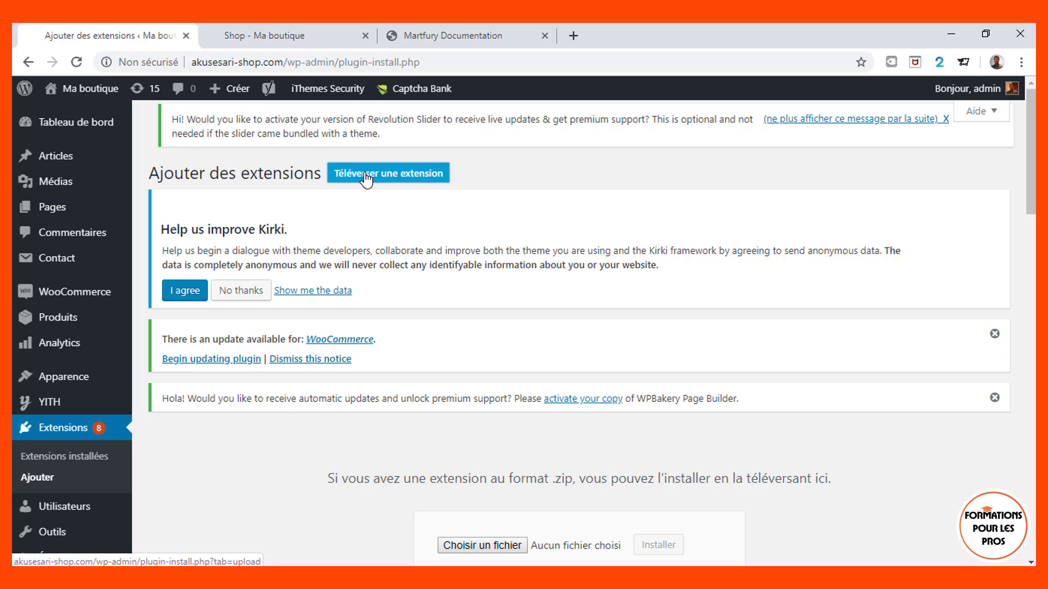
scroll(490, 479, "down", 4)
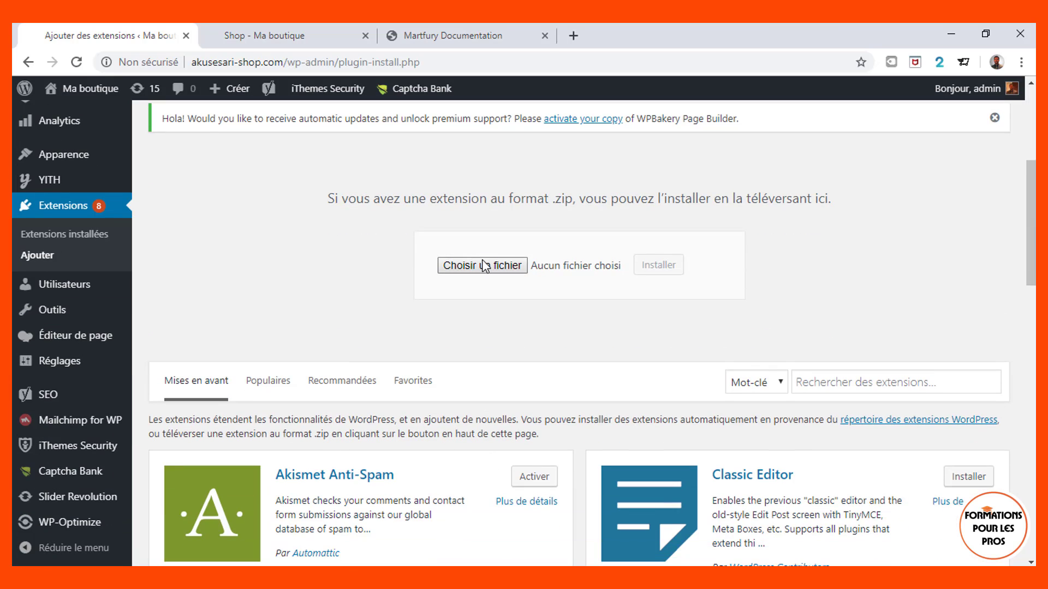
Upload soo-demo-importer.zip from the Martfury-Package Plugins folder and install it
left_click(483, 266)
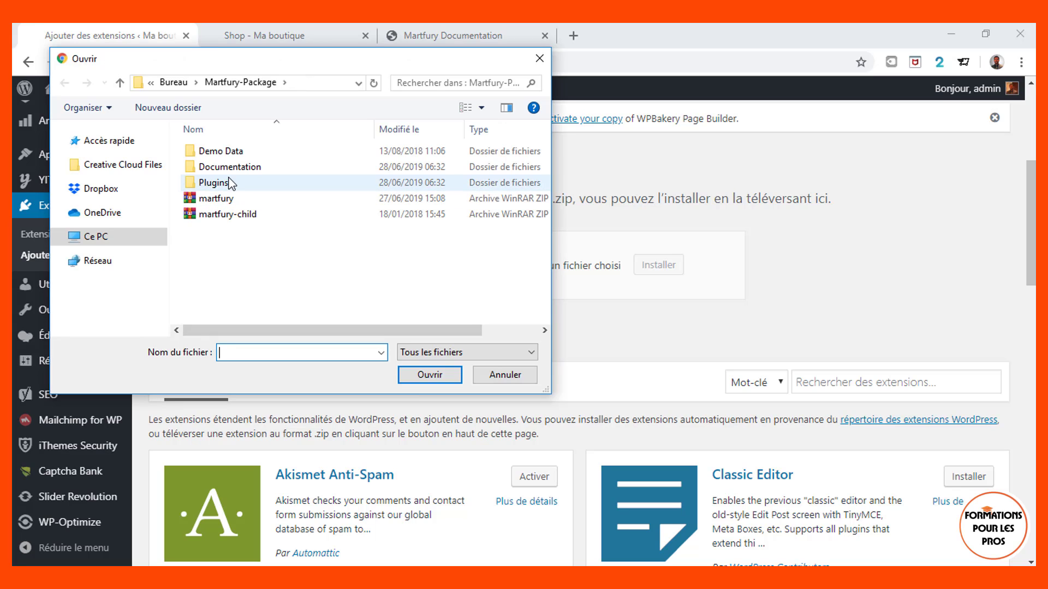
left_click(227, 183)
double_click(227, 183)
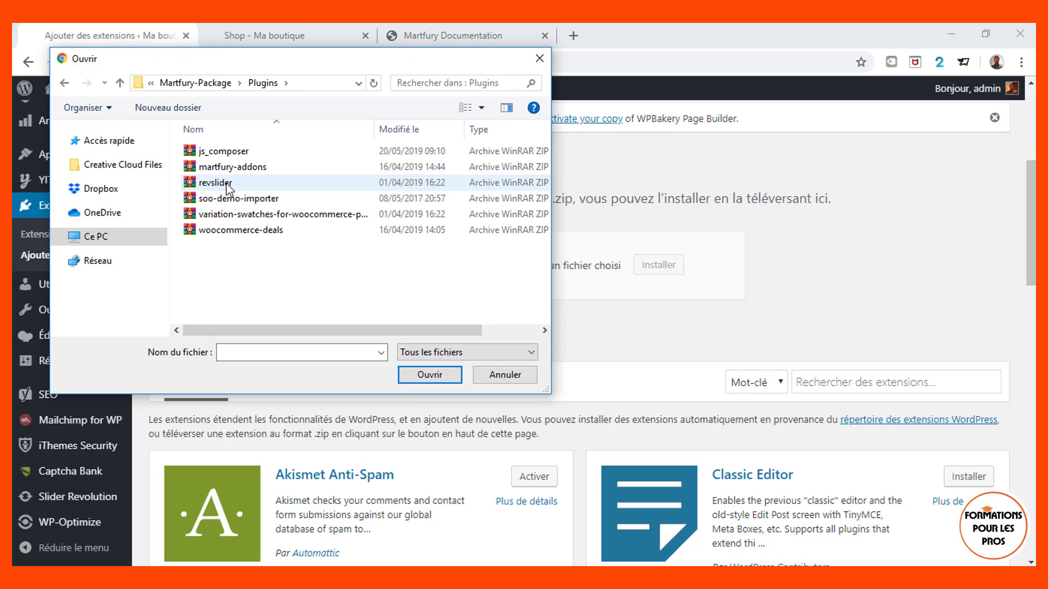
left_click(260, 203)
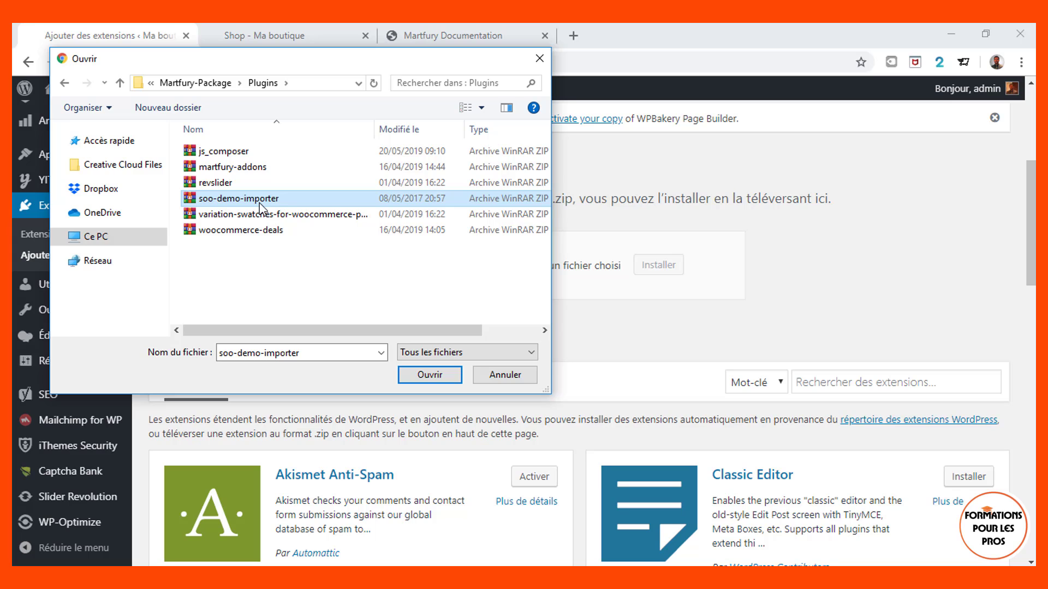
double_click(260, 203)
left_click(660, 267)
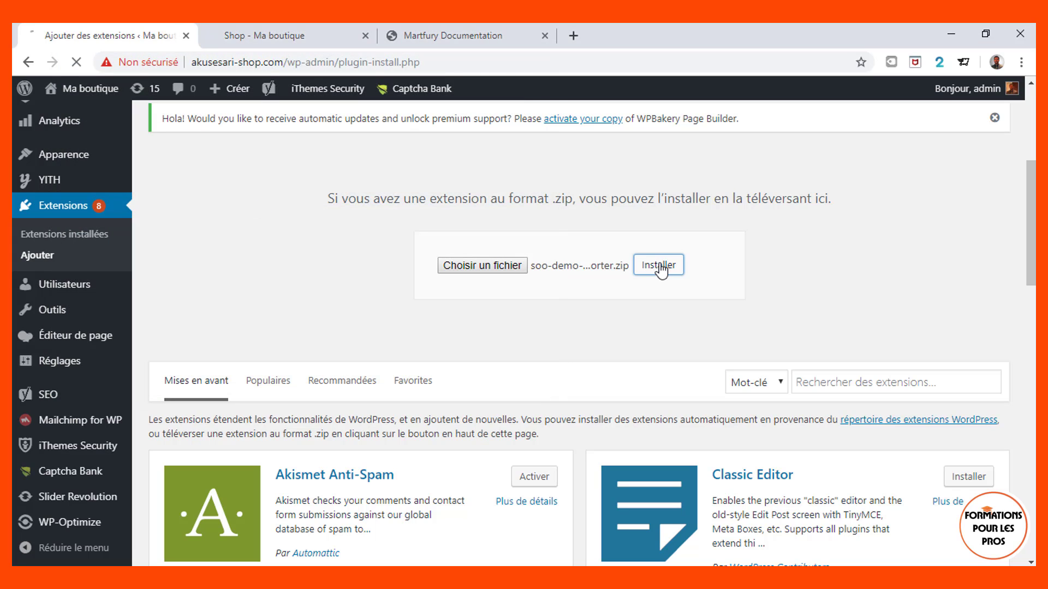
Check the plugin upload instructions in the Martfury documentation and activate the installed soo-demo-importer extension
left_click(457, 36)
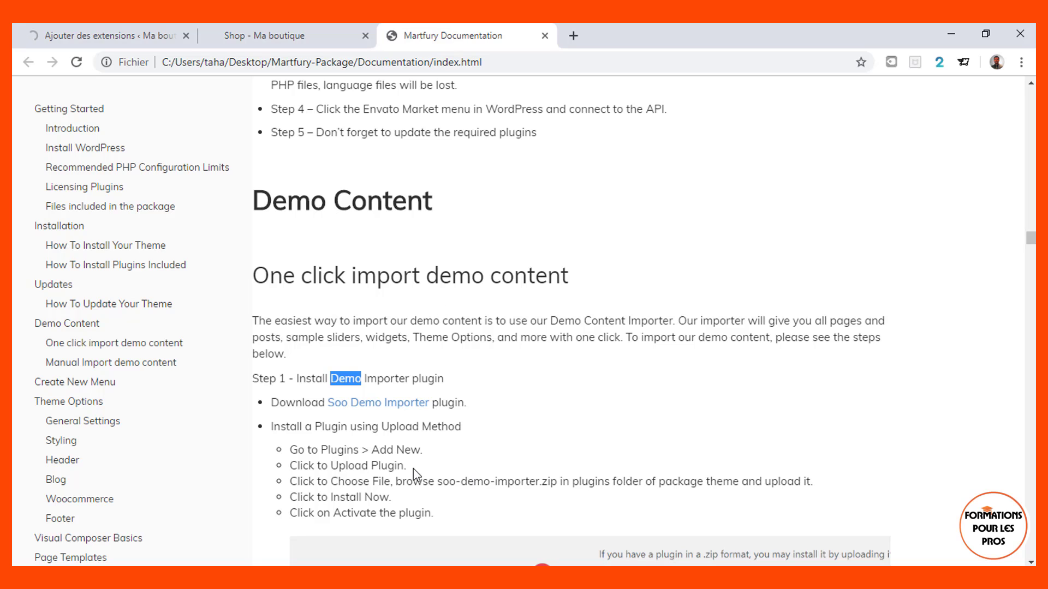
scroll(431, 495, "down", 5)
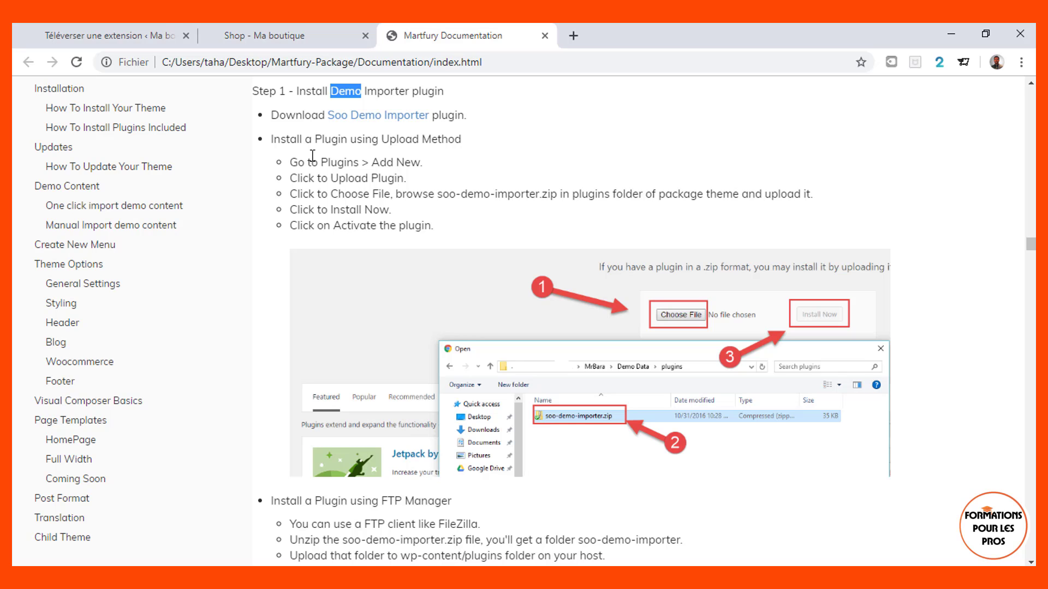
left_click(149, 30)
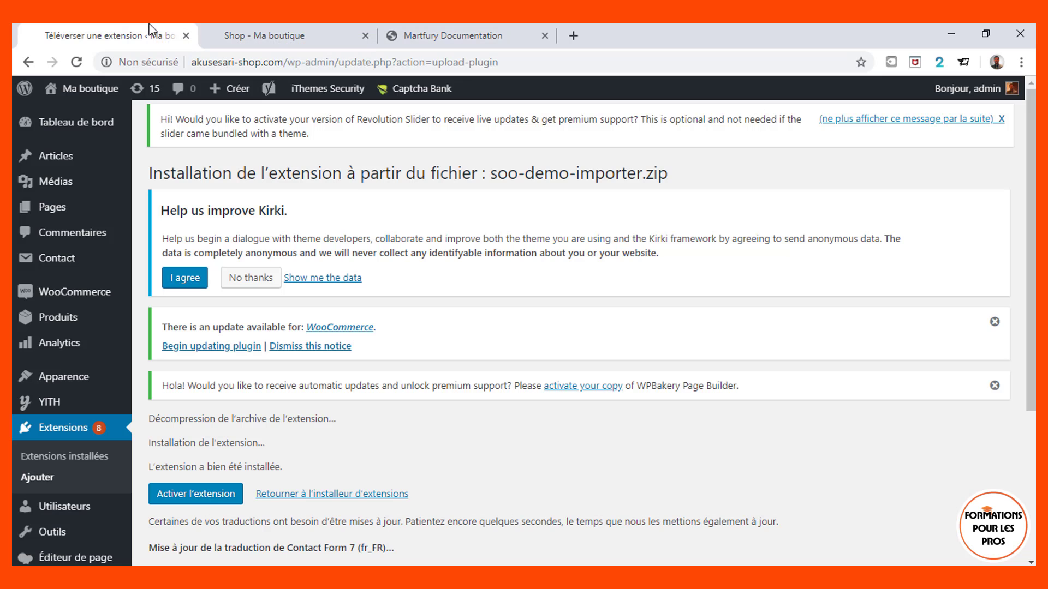
scroll(455, 386, "down", 4)
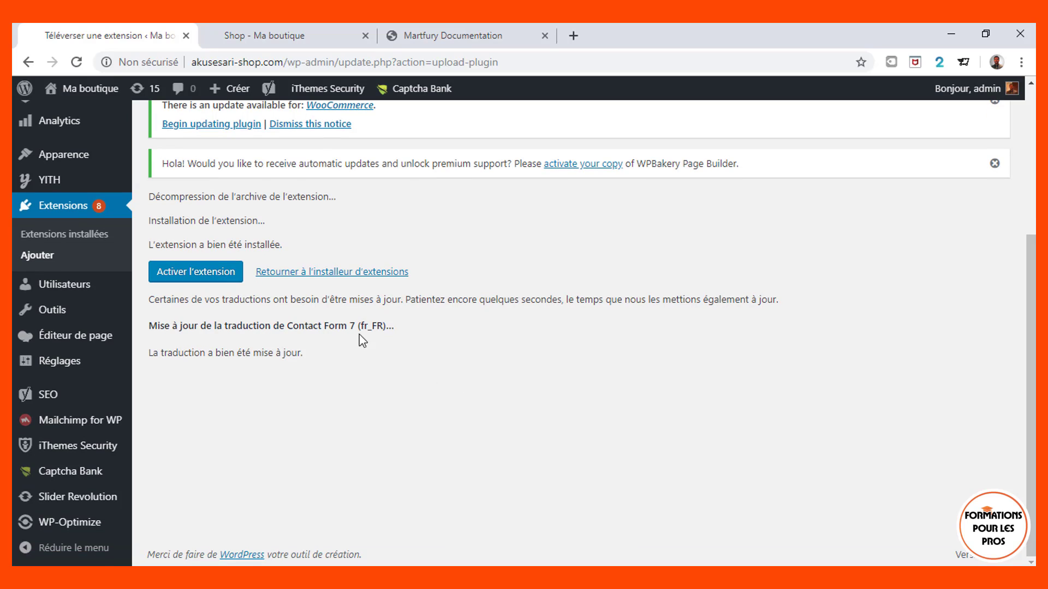
left_click(212, 284)
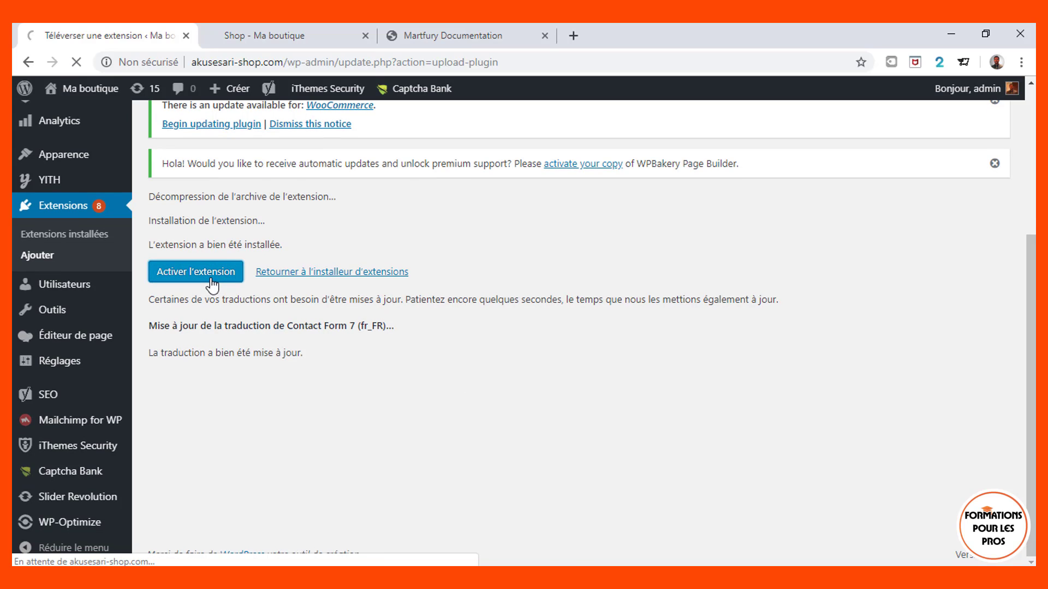
Consult the Martfury documentation on installing the plugin by FTP and on Step 2, importing the demo content
left_click(463, 32)
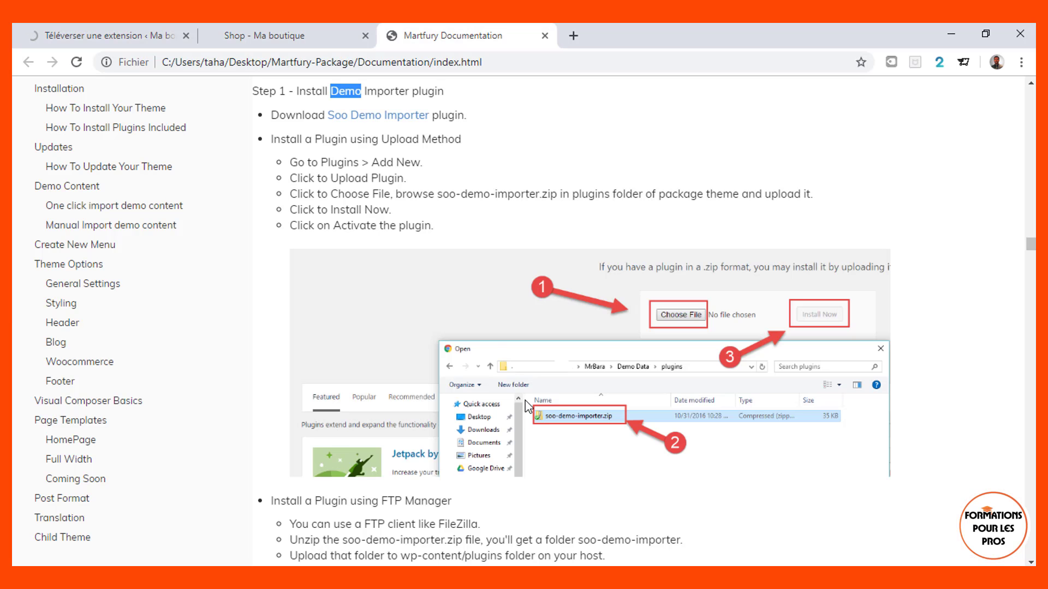
scroll(525, 407, "down", 5)
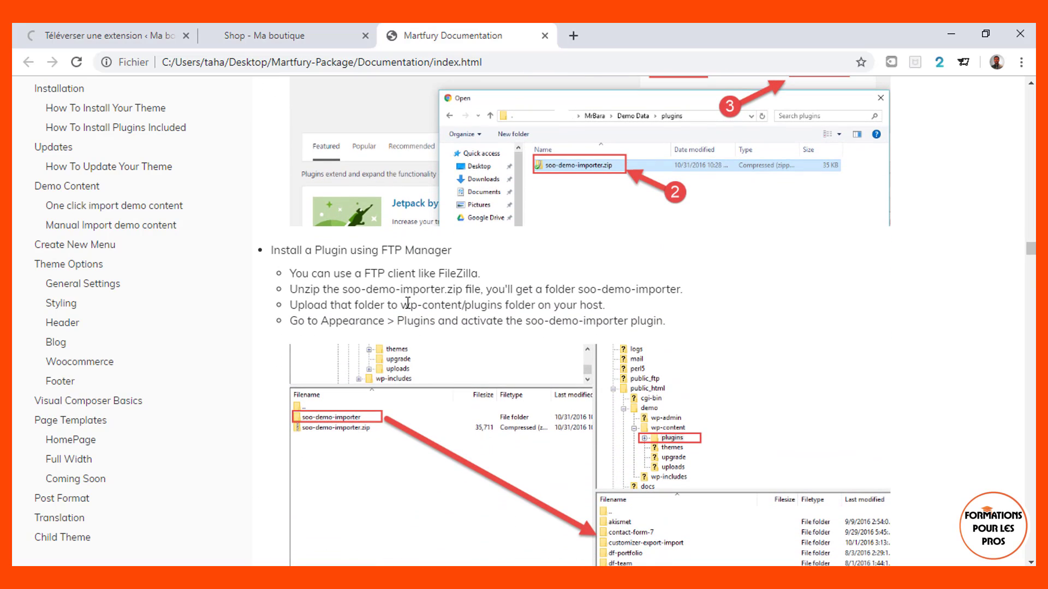
double_click(393, 254)
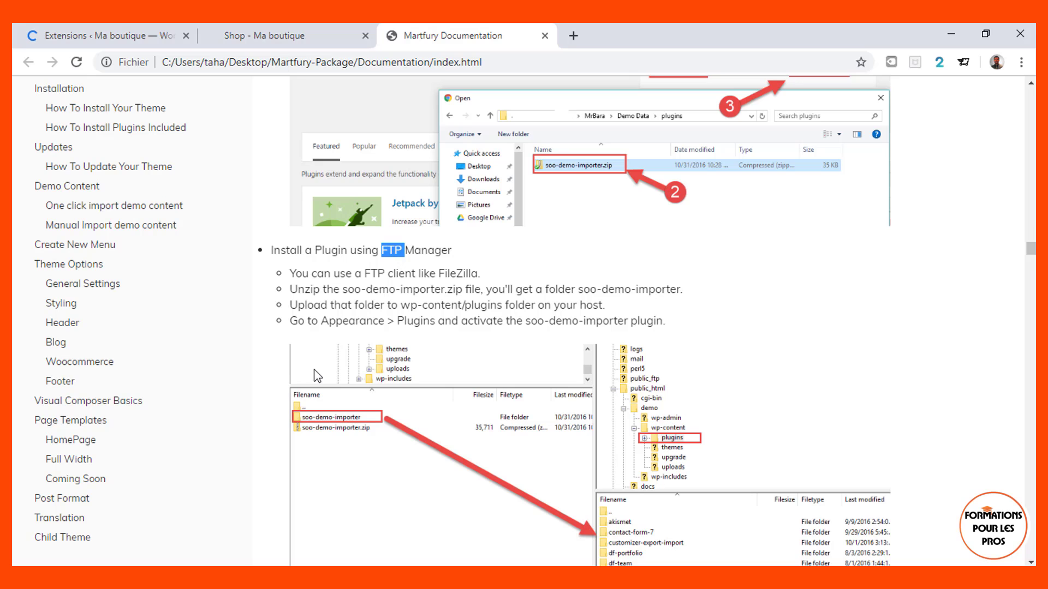
scroll(316, 375, "down", 8)
scroll(316, 375, "down", 4)
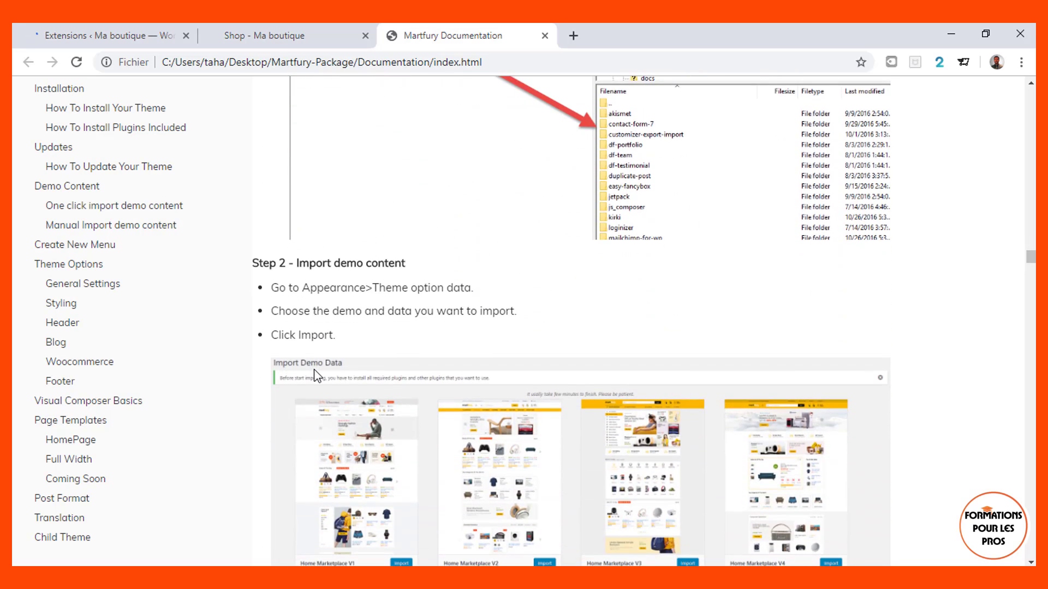
scroll(315, 372, "up", 1)
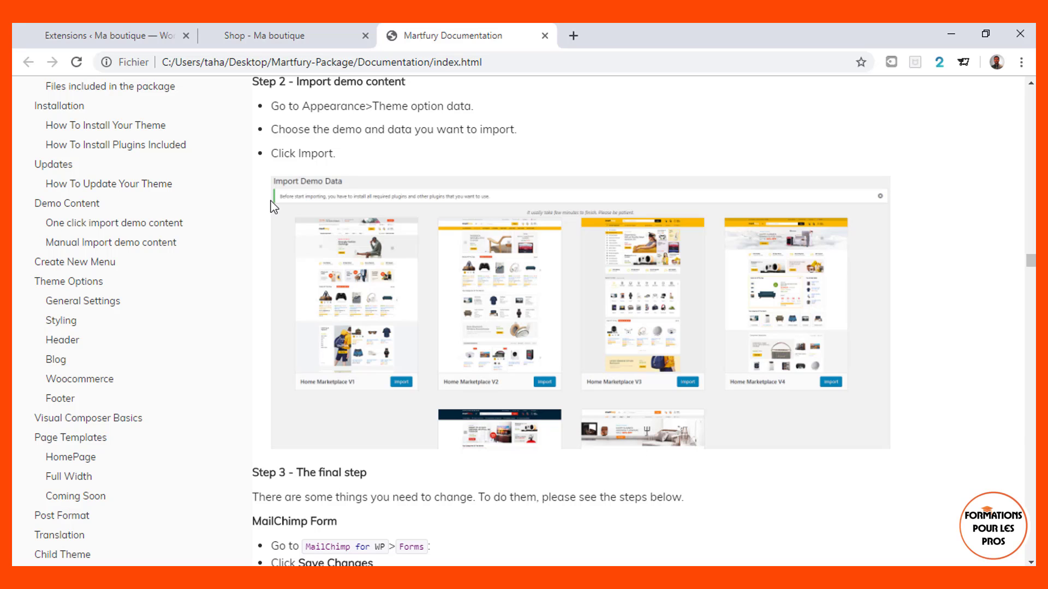
Return to the WordPress extensions page and open the theme's Import Demo Data page
left_click(76, 30)
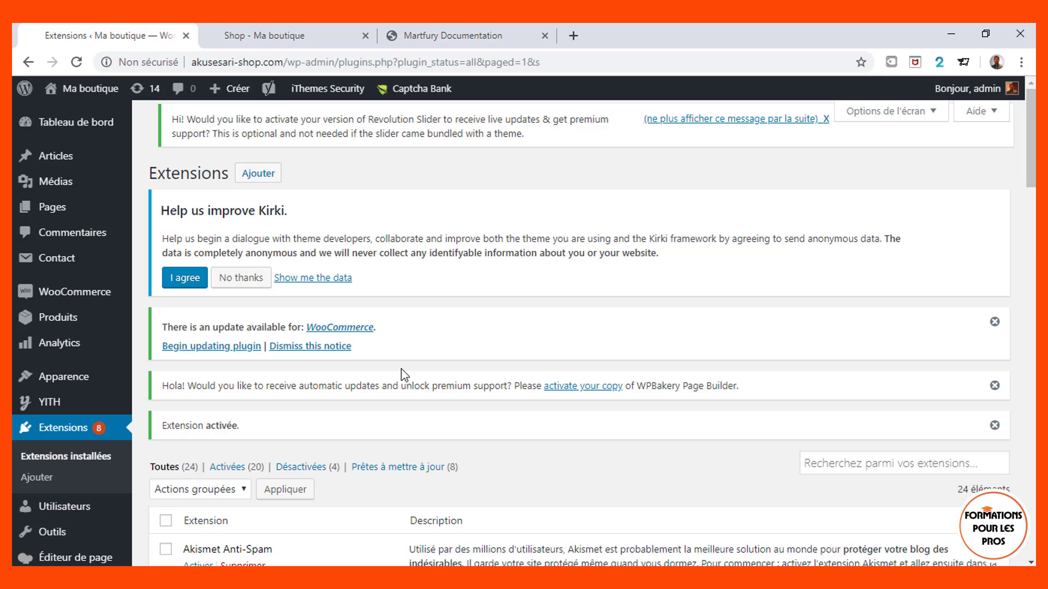
scroll(402, 375, "down", 3)
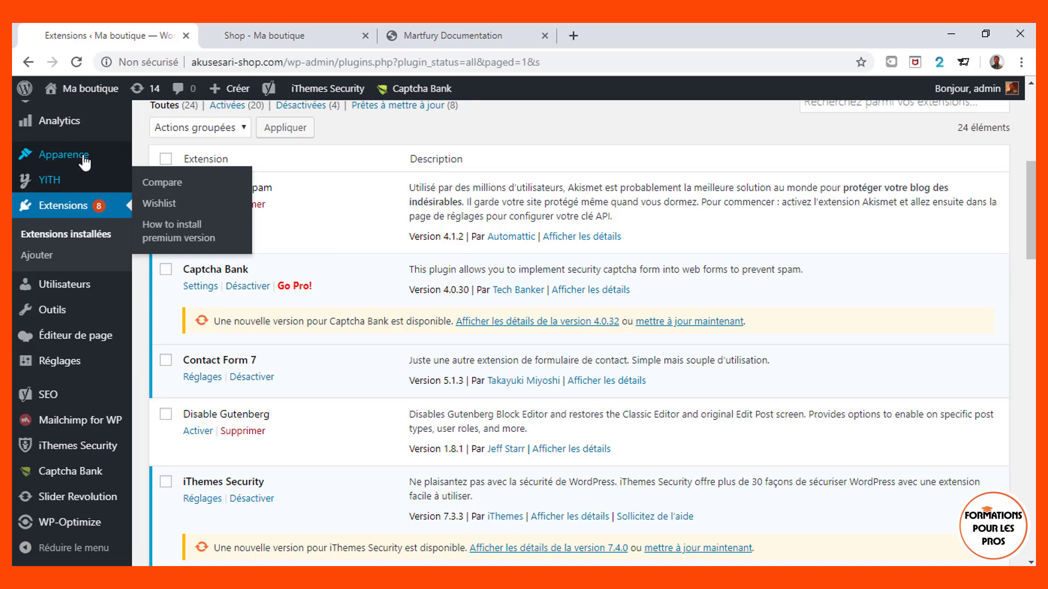
mouse_move(76, 162)
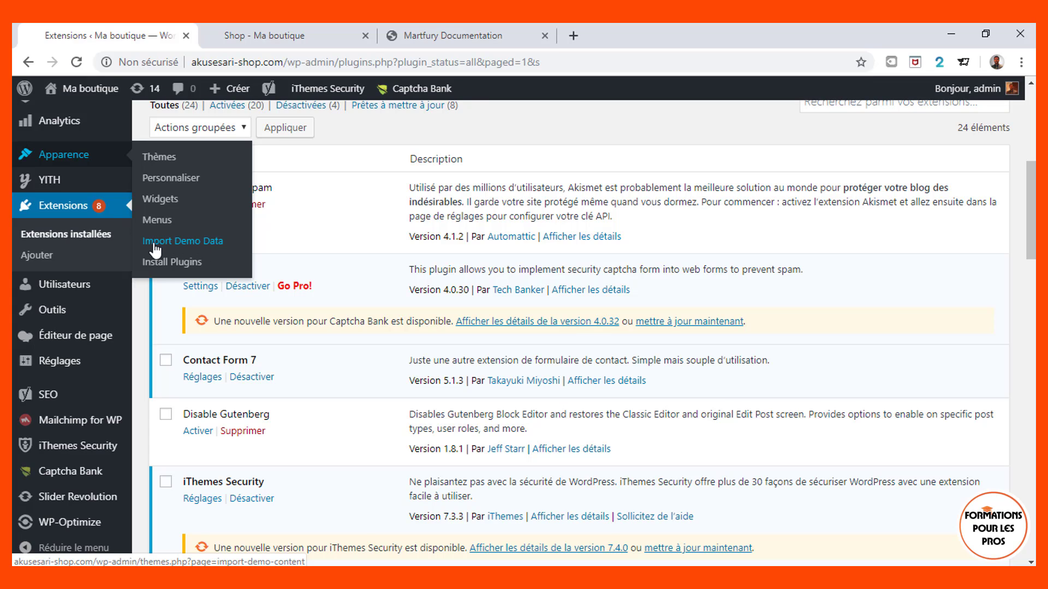
left_click(188, 242)
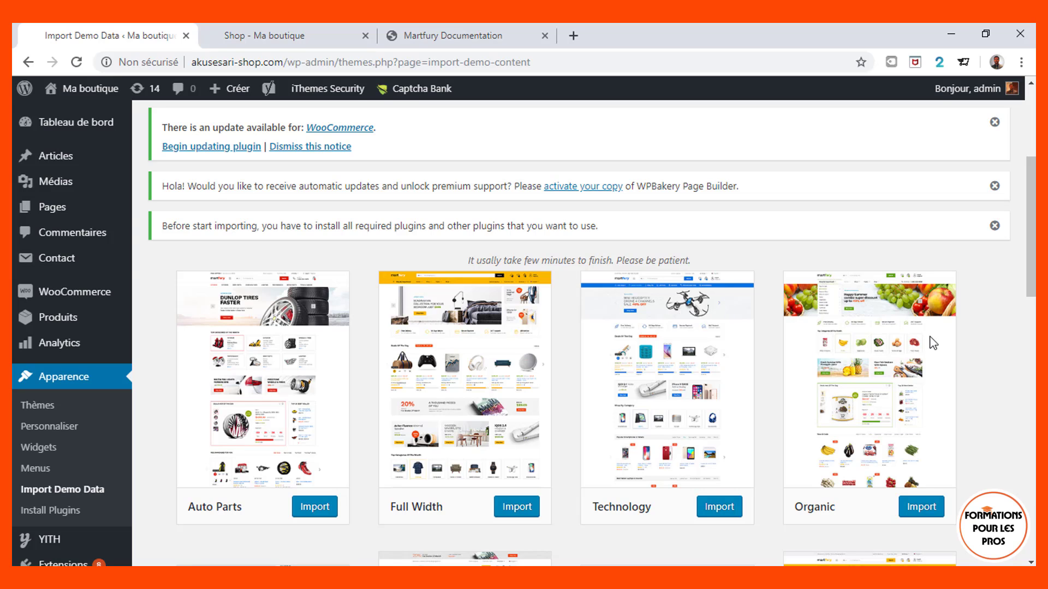
Review all the demos offered for import, from Auto Parts to Furniture, and return to the start of the list
scroll(867, 426, "down", 4)
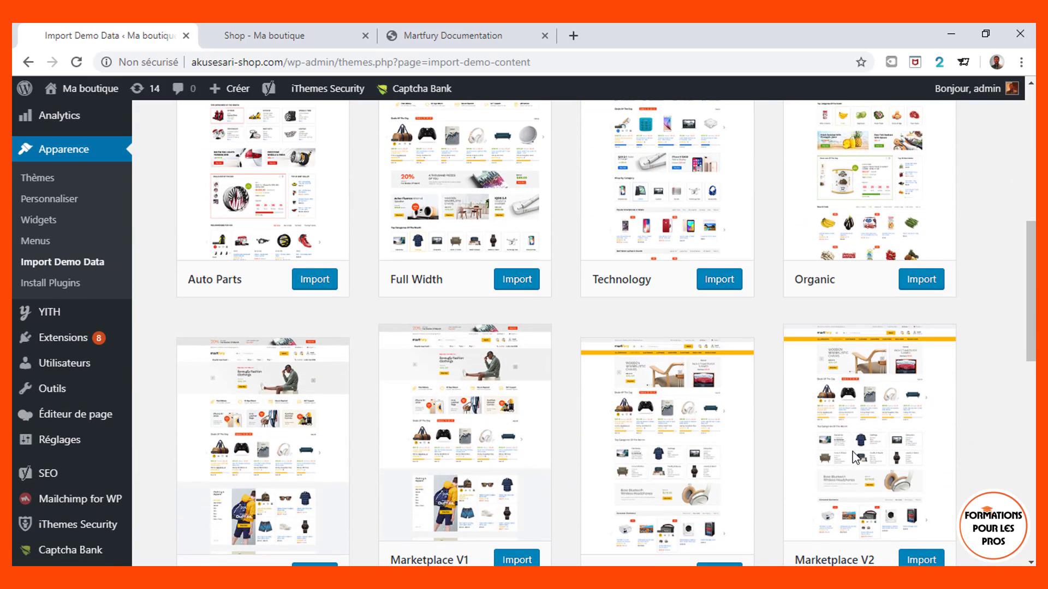
scroll(855, 457, "down", 2)
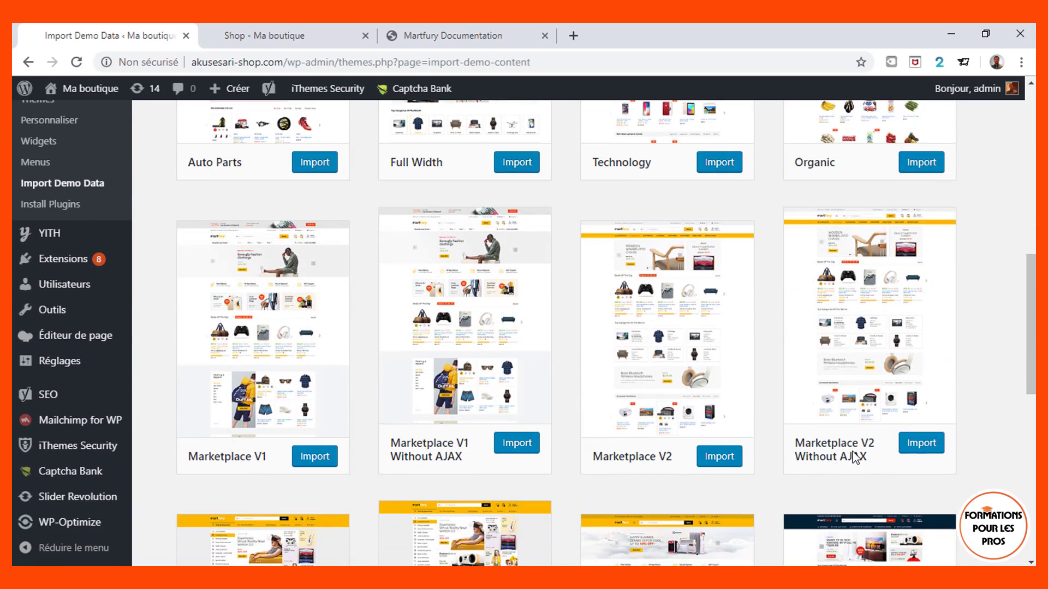
scroll(697, 354, "up", 1)
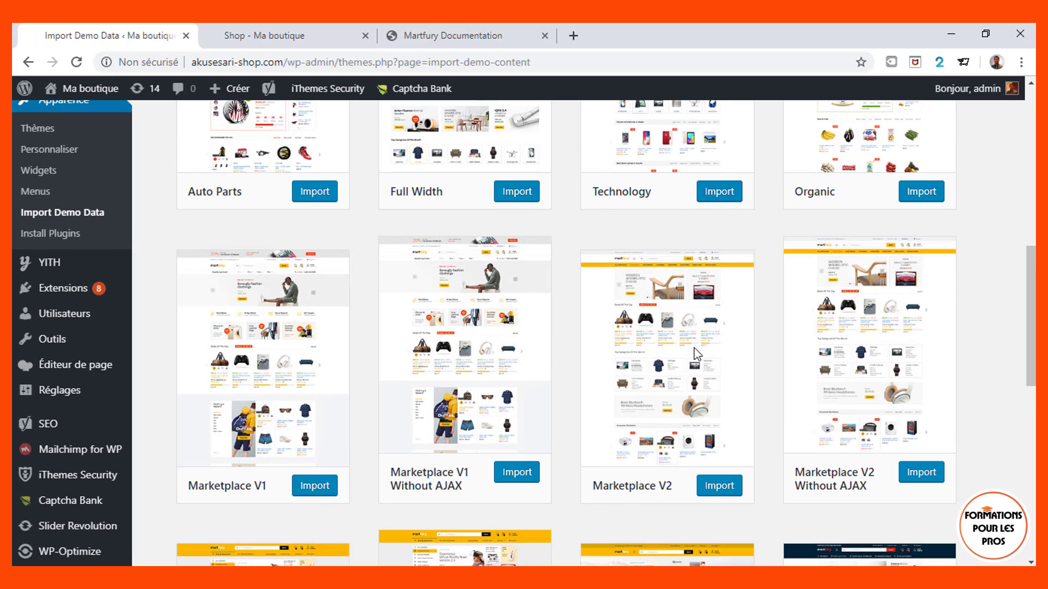
scroll(697, 353, "down", 6)
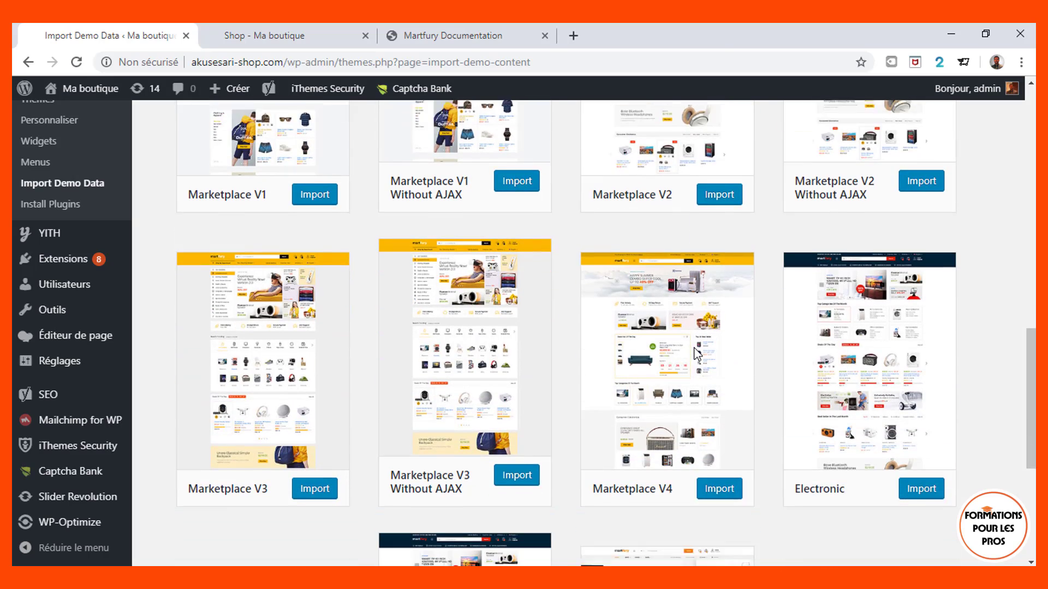
scroll(697, 354, "down", 5)
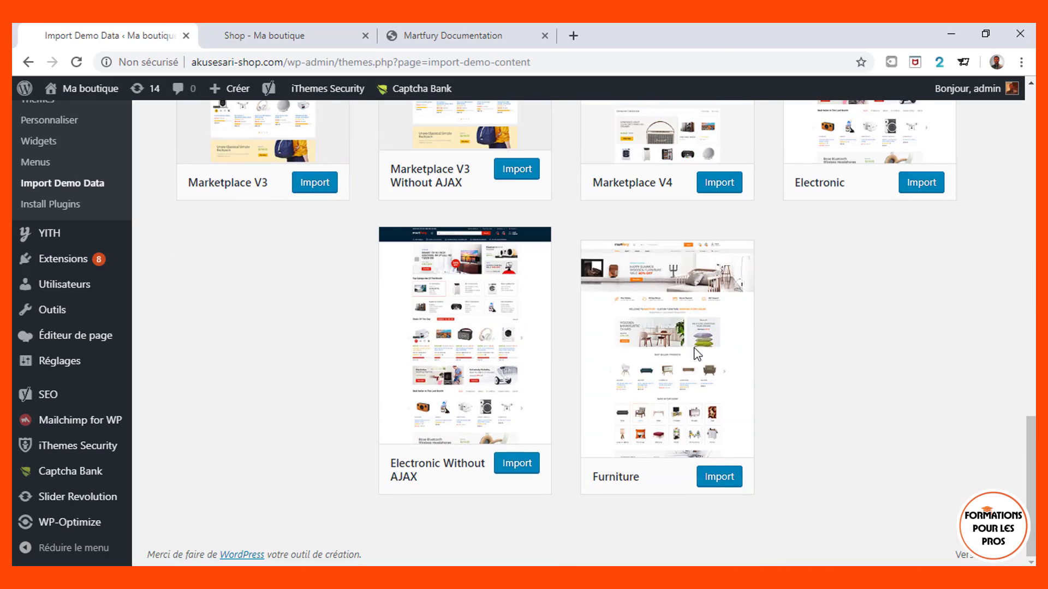
scroll(697, 353, "up", 17)
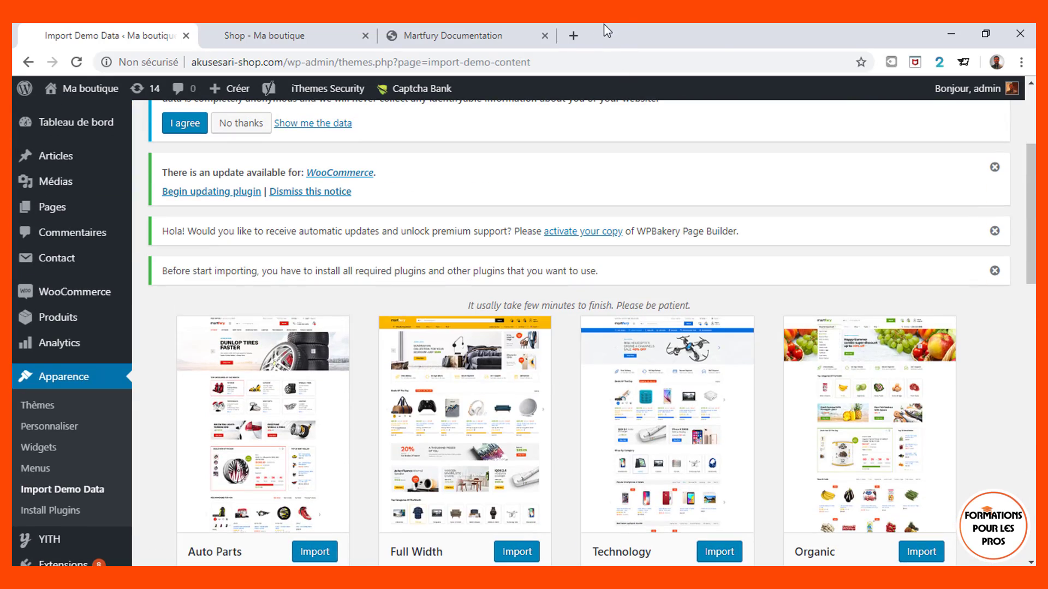
Search Google for "martfury demo data" in a new browser tab
left_click(567, 34)
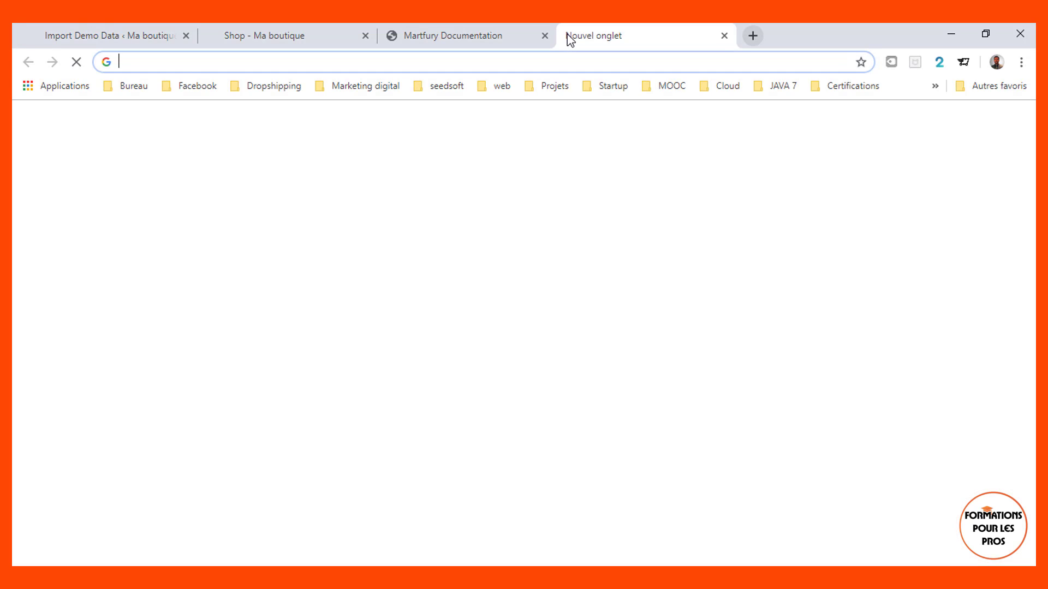
type("martfury")
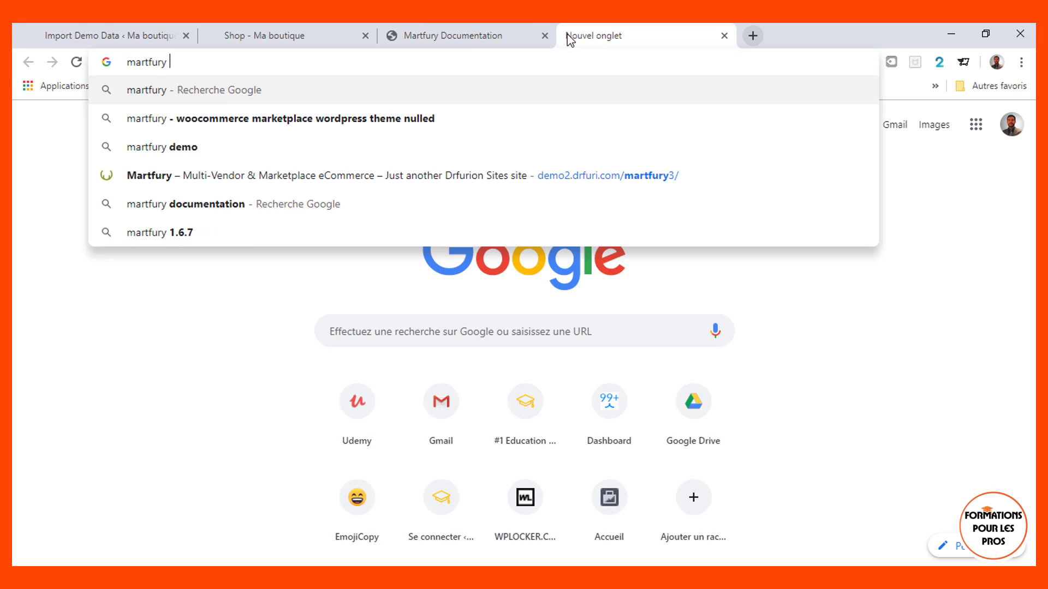
type(" demo")
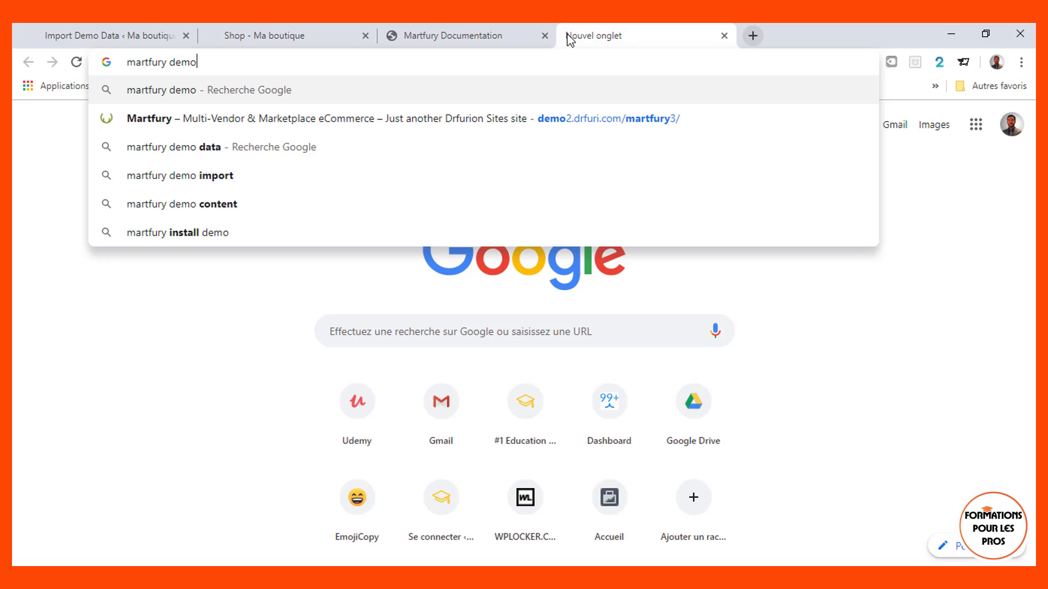
key("Down")
key("Down")
key("Return")
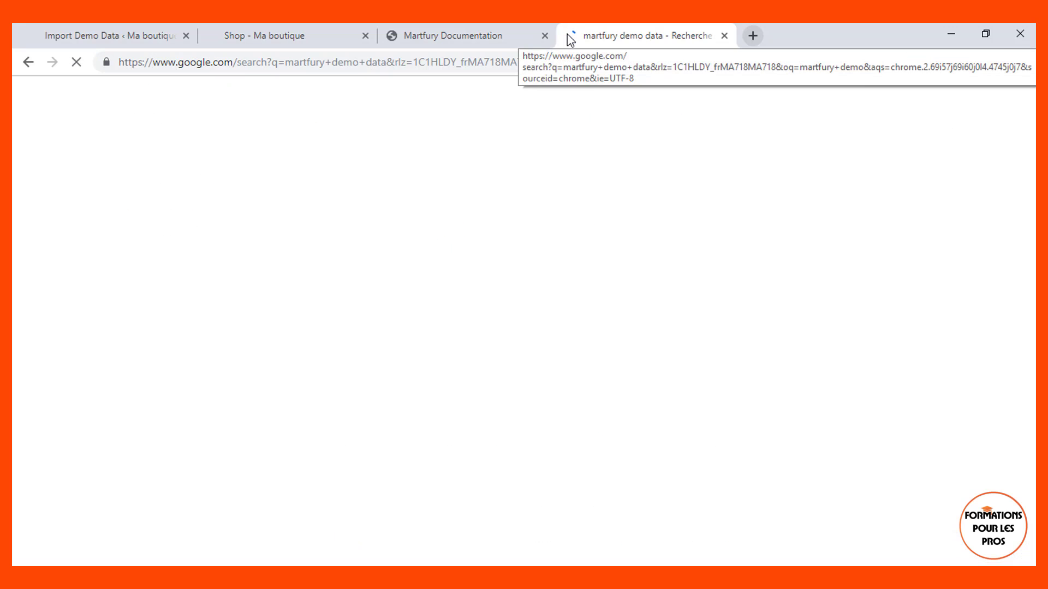
Open the ThemeForest page of the Martfury WooCommerce Marketplace theme from the results and launch its live preview
left_click(340, 218)
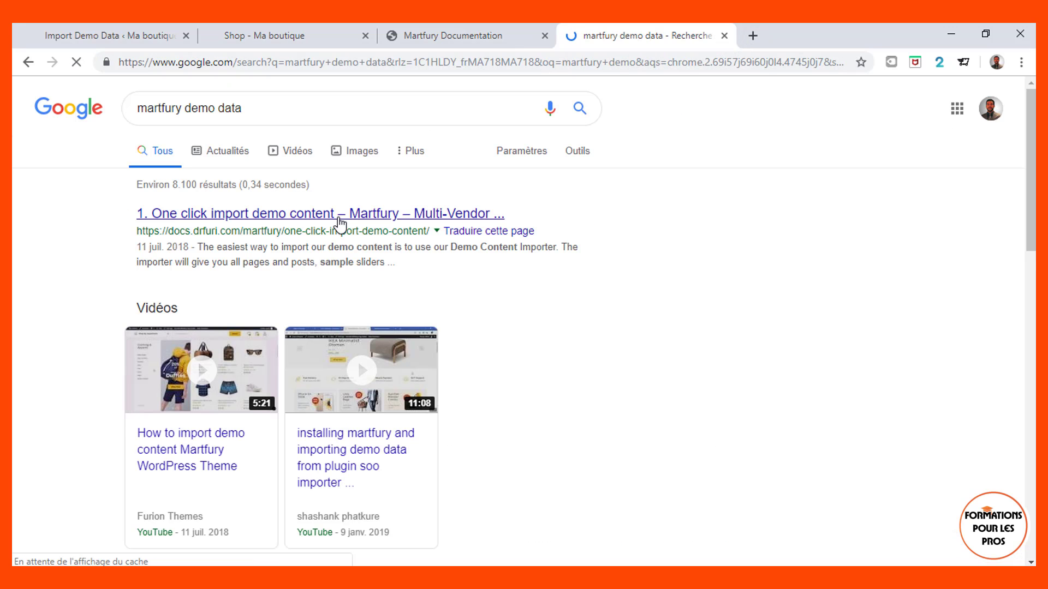
scroll(604, 355, "down", 8)
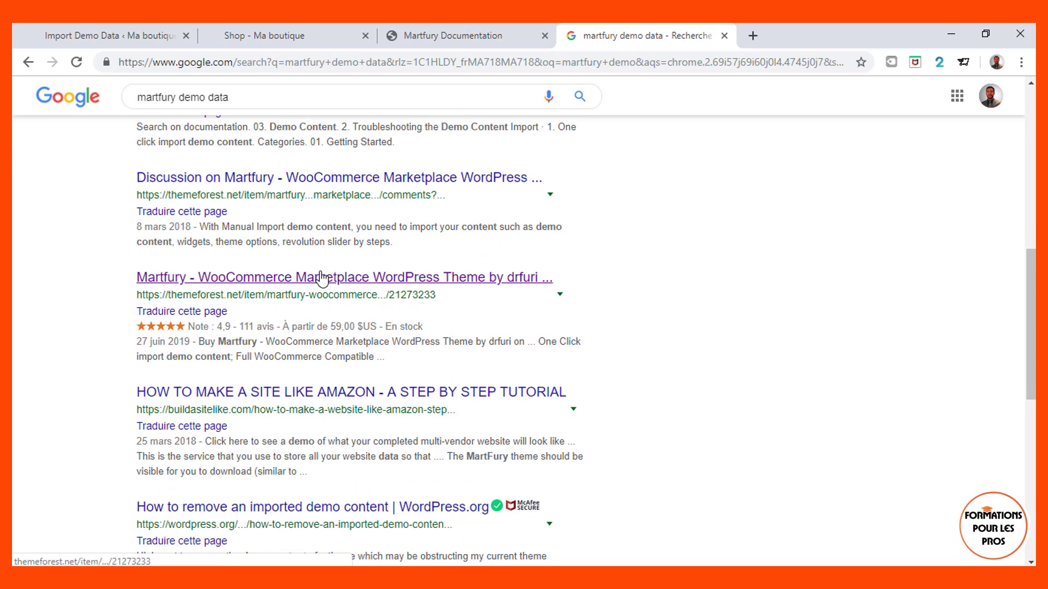
left_click(322, 278)
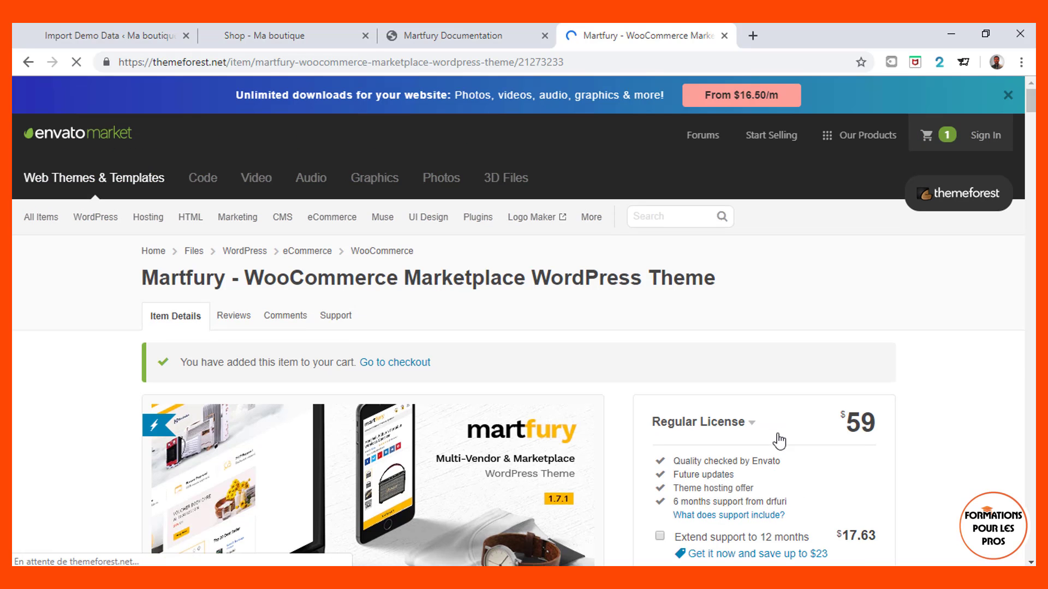
scroll(775, 438, "down", 6)
scroll(781, 439, "down", 1)
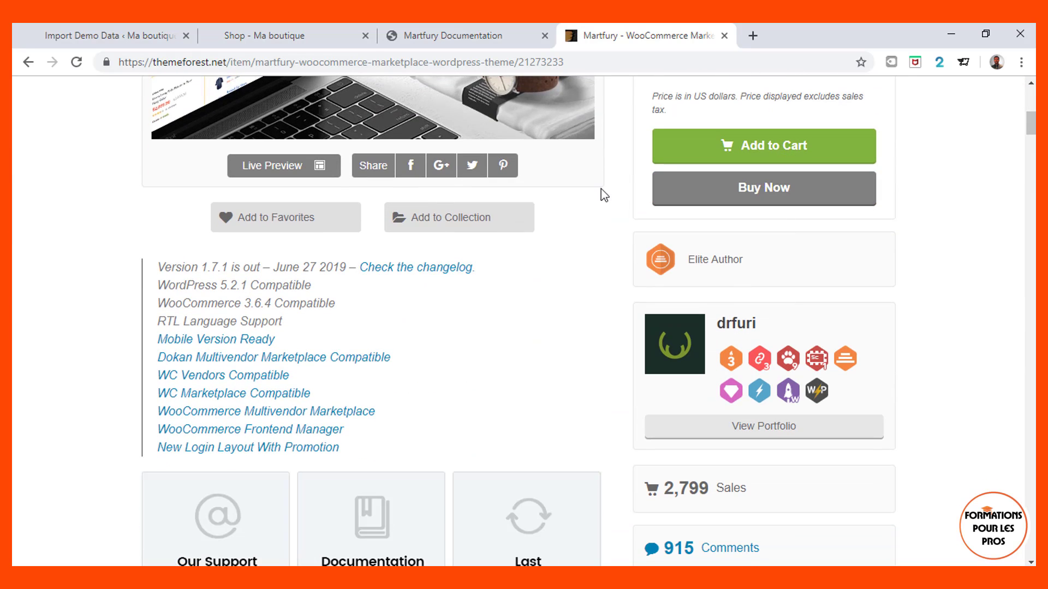
left_click(291, 170)
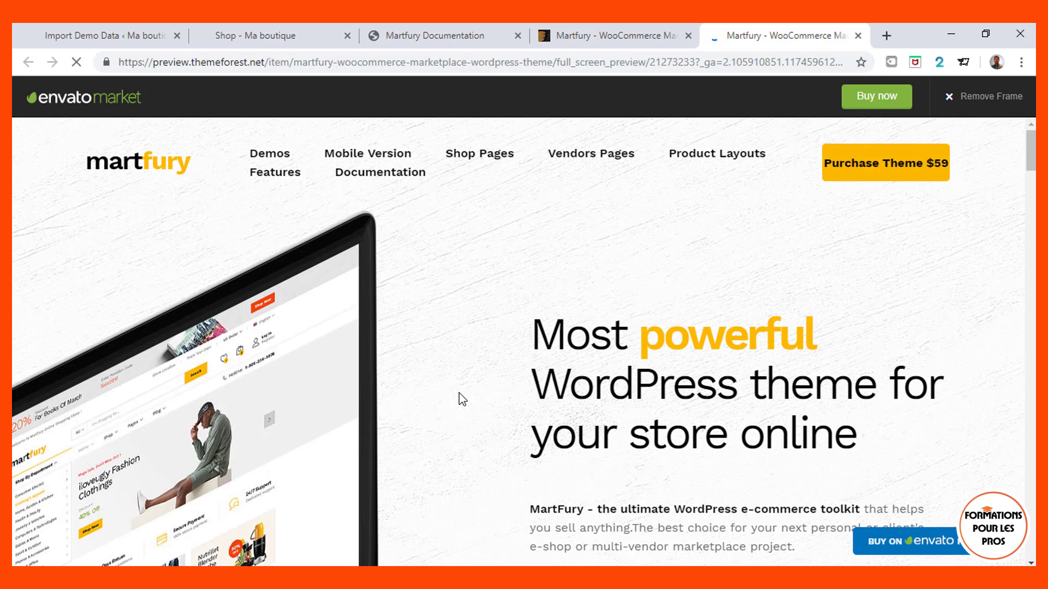
Find the demos section of the Martfury preview and open the Marketplace Full Width, Marketplace 1 and Technology demos in separate tabs
scroll(459, 393, "down", 10)
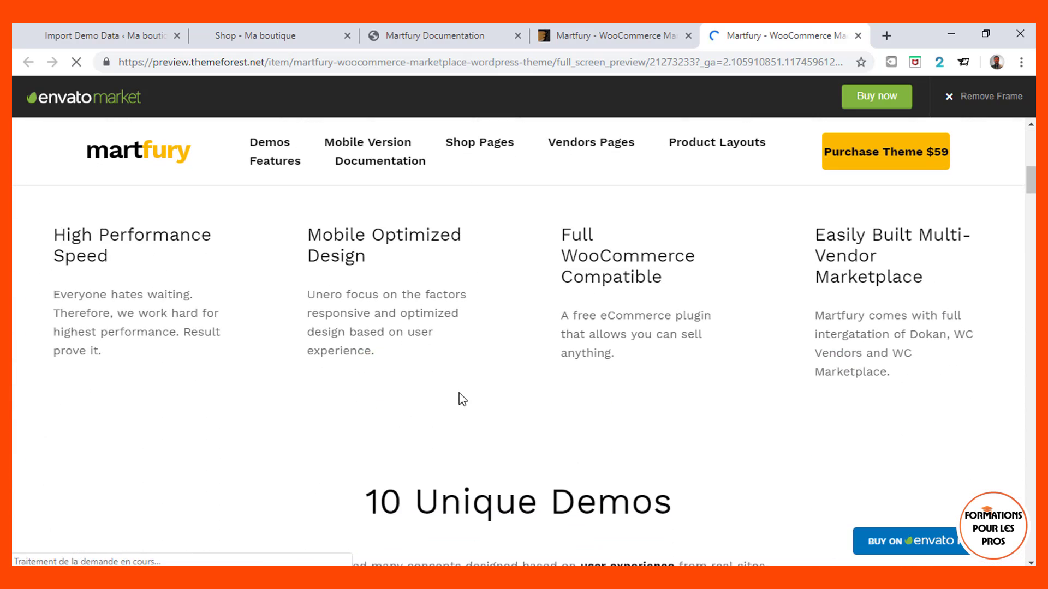
scroll(460, 397, "down", 8)
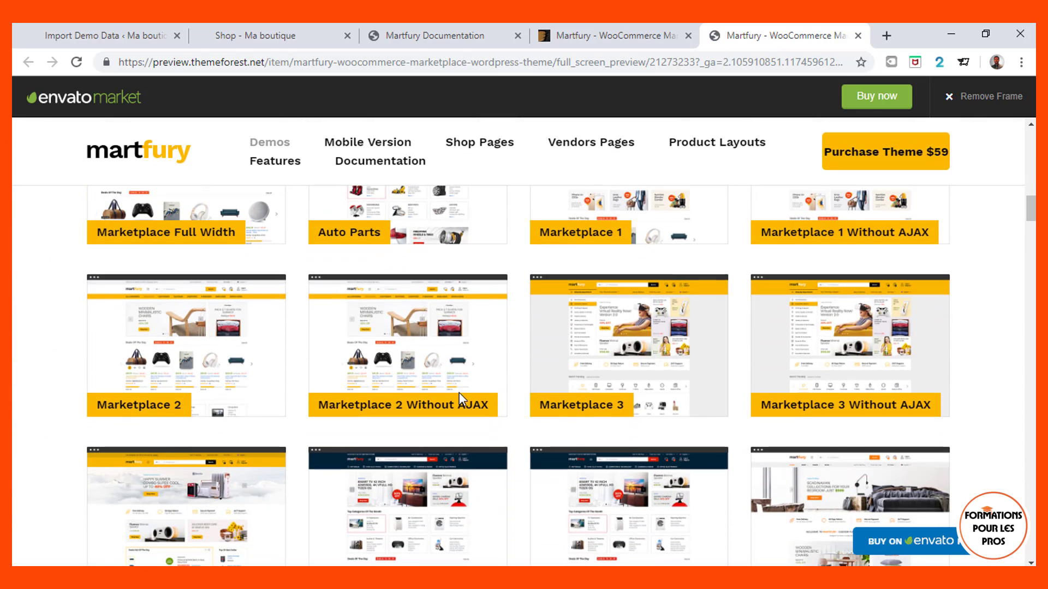
left_click(214, 234)
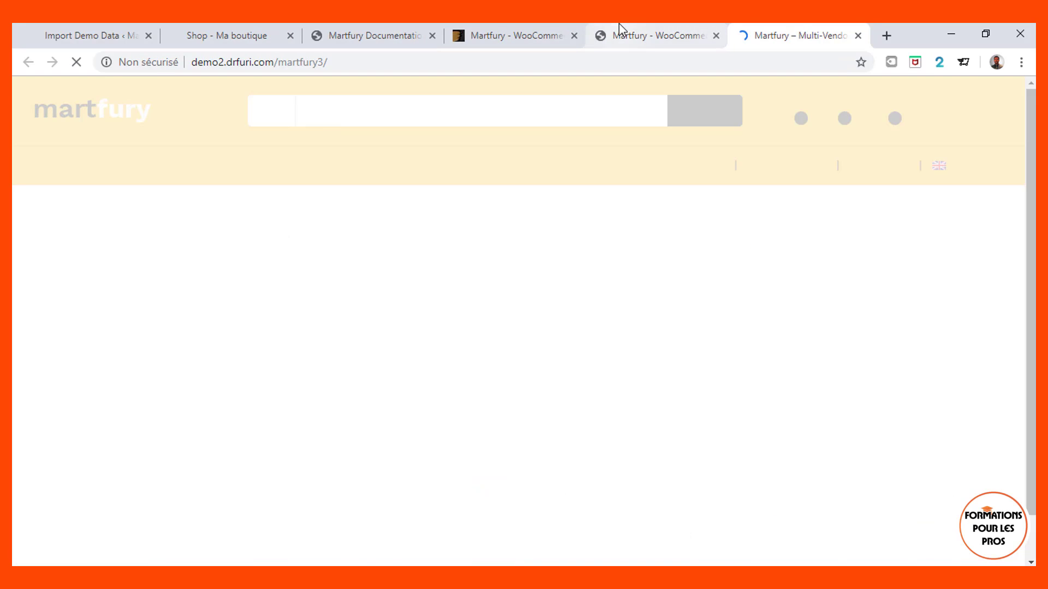
left_click(619, 26)
left_click(603, 246)
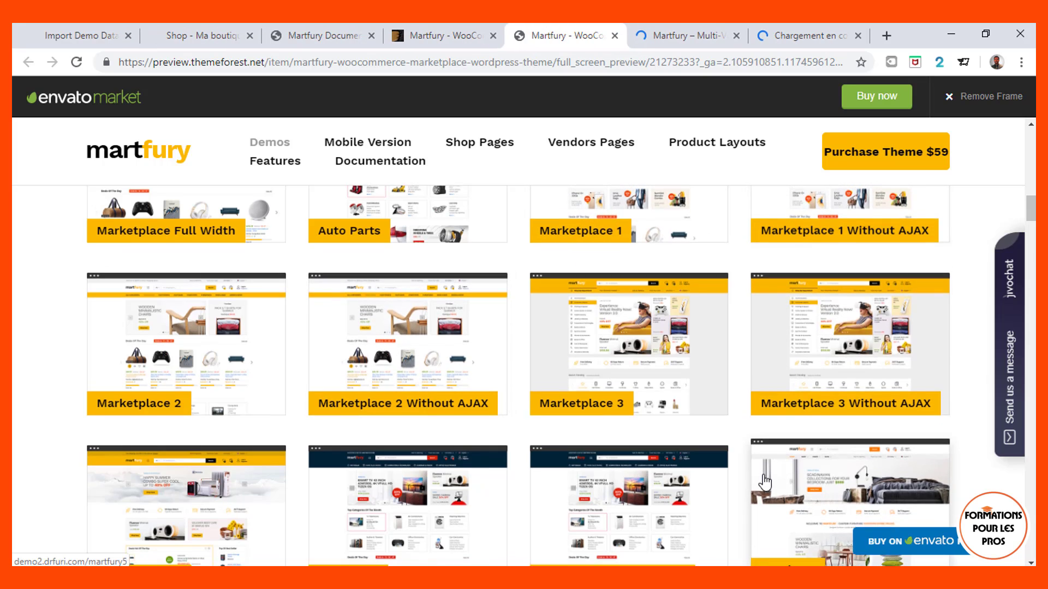
scroll(765, 483, "down", 3)
scroll(764, 481, "down", 2)
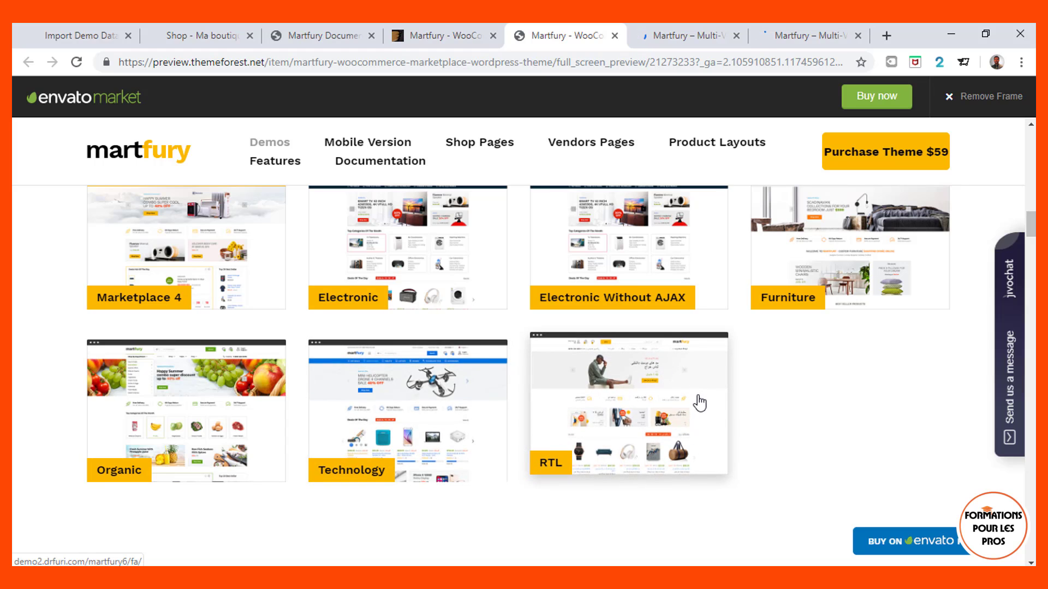
left_click(431, 434, "ctrl")
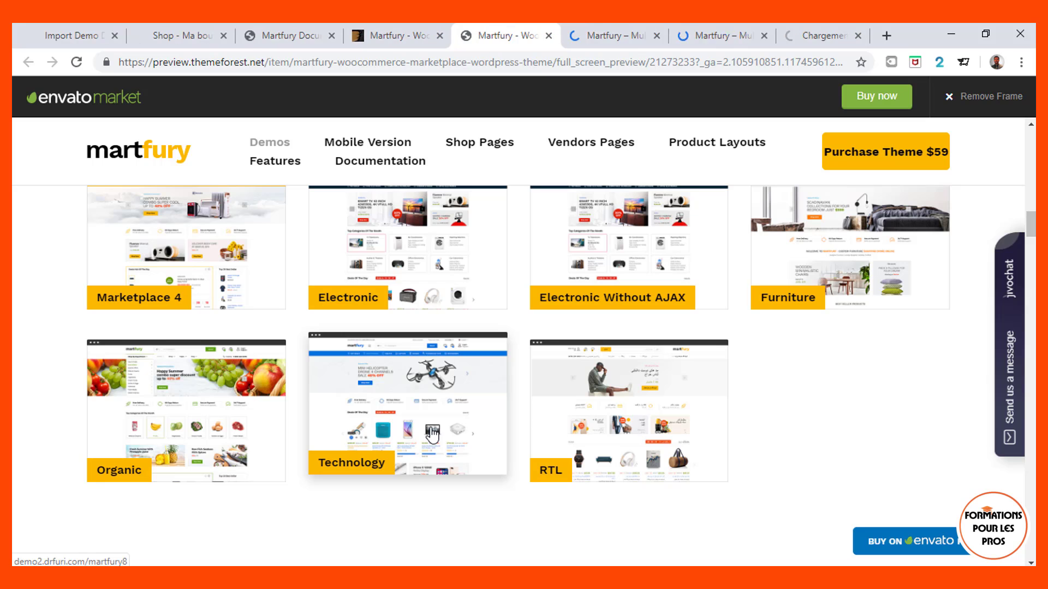
Examine the Marketplace Full Width demo's home page from its header down to the footer
left_click(575, 24)
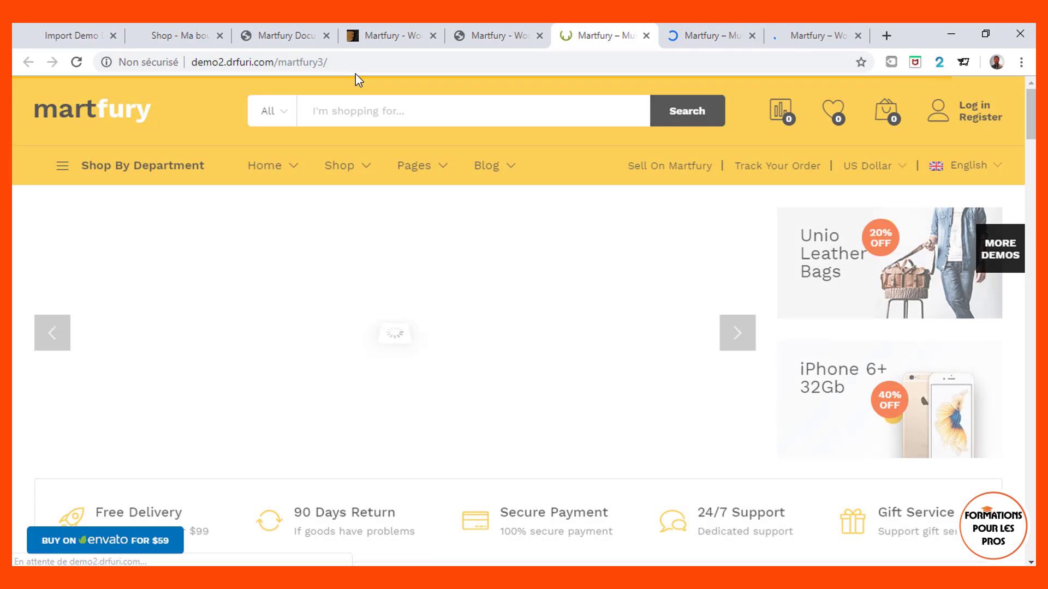
scroll(496, 375, "down", 8)
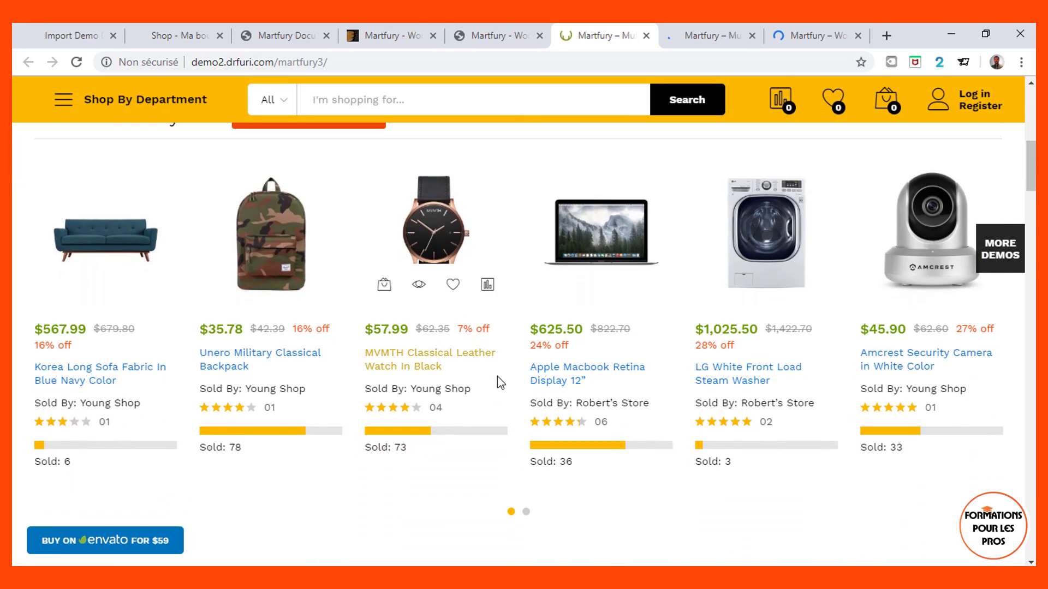
scroll(497, 375, "down", 12)
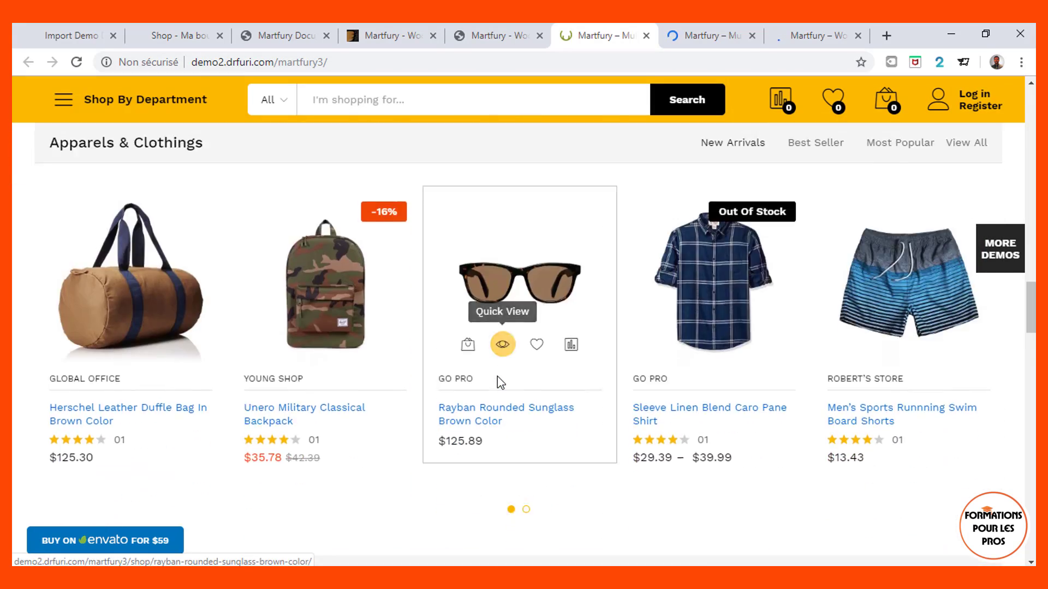
scroll(497, 376, "down", 12)
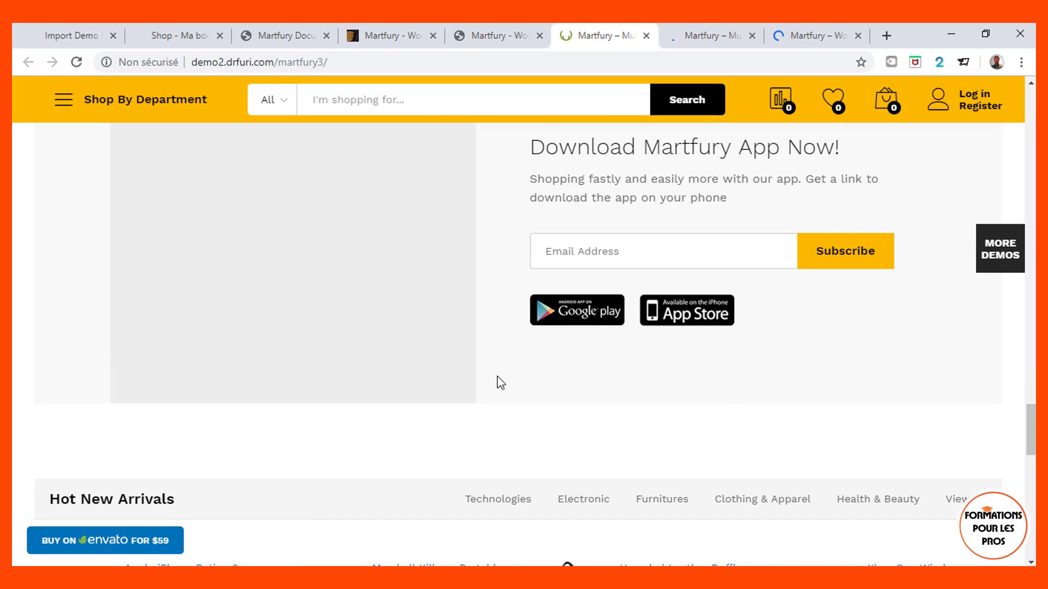
scroll(497, 375, "down", 15)
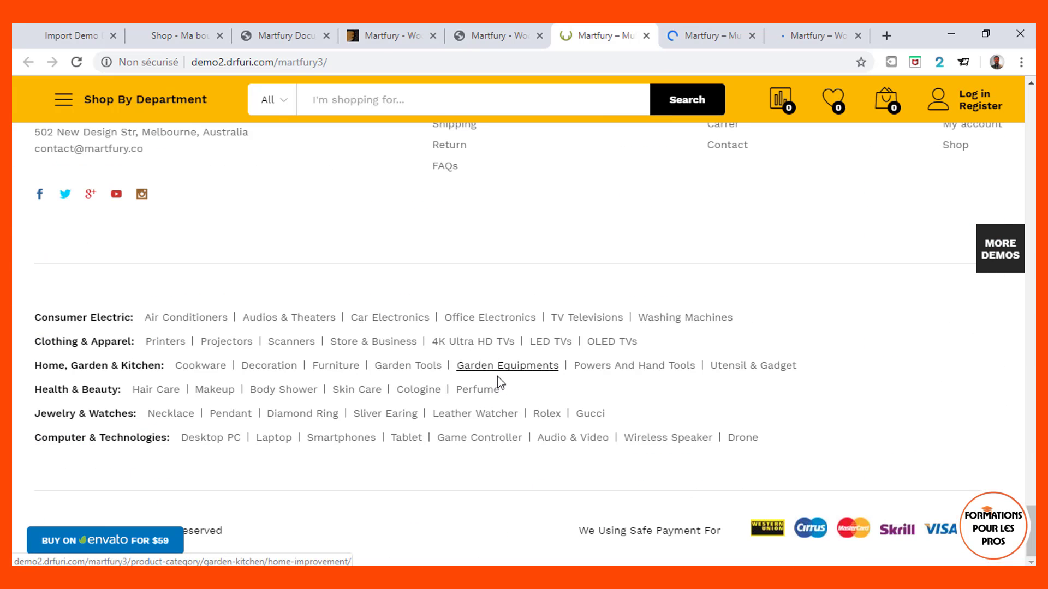
Start the import of the Full Width demo content and follow its progress
scroll(538, 283, "up", 5)
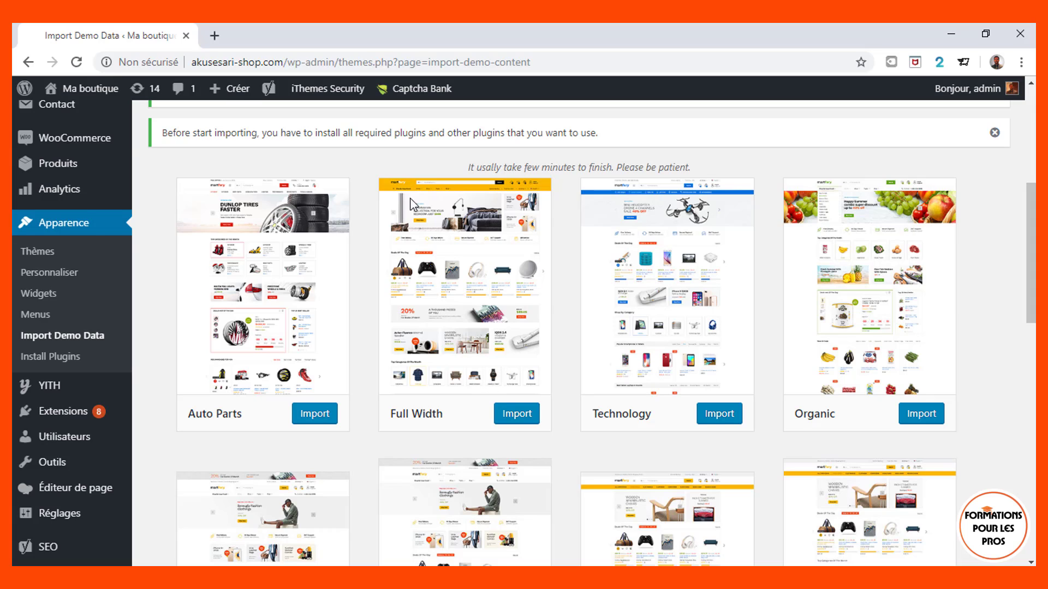
left_click(518, 416)
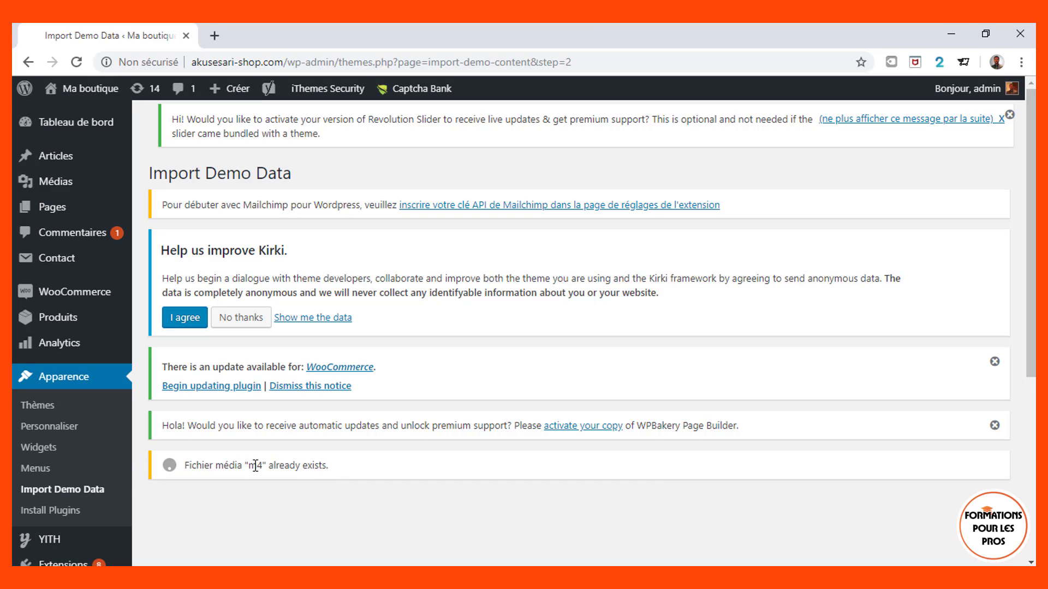
double_click(308, 466)
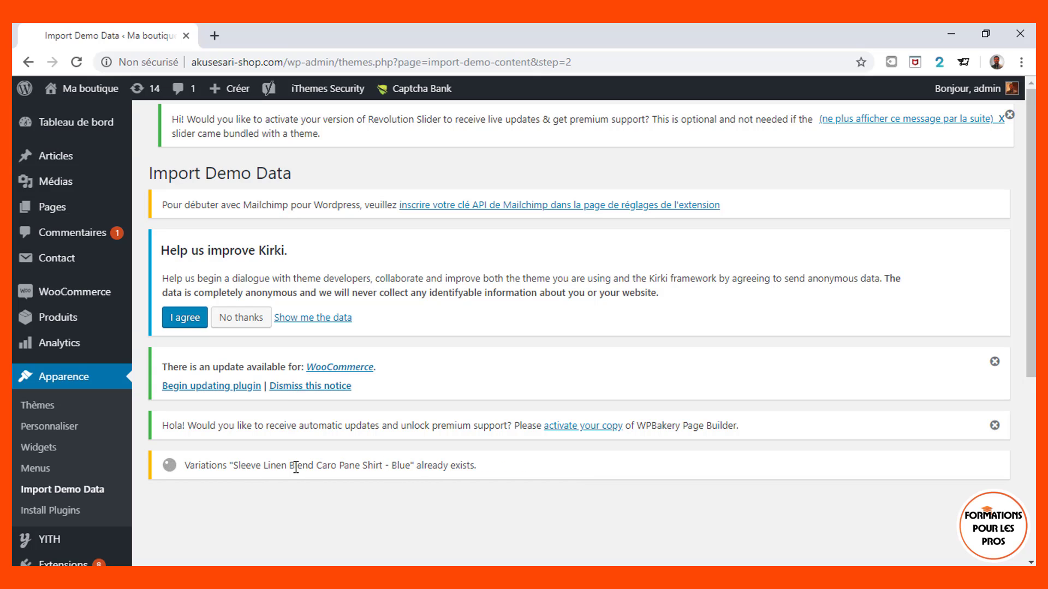
scroll(296, 468, "down", 3)
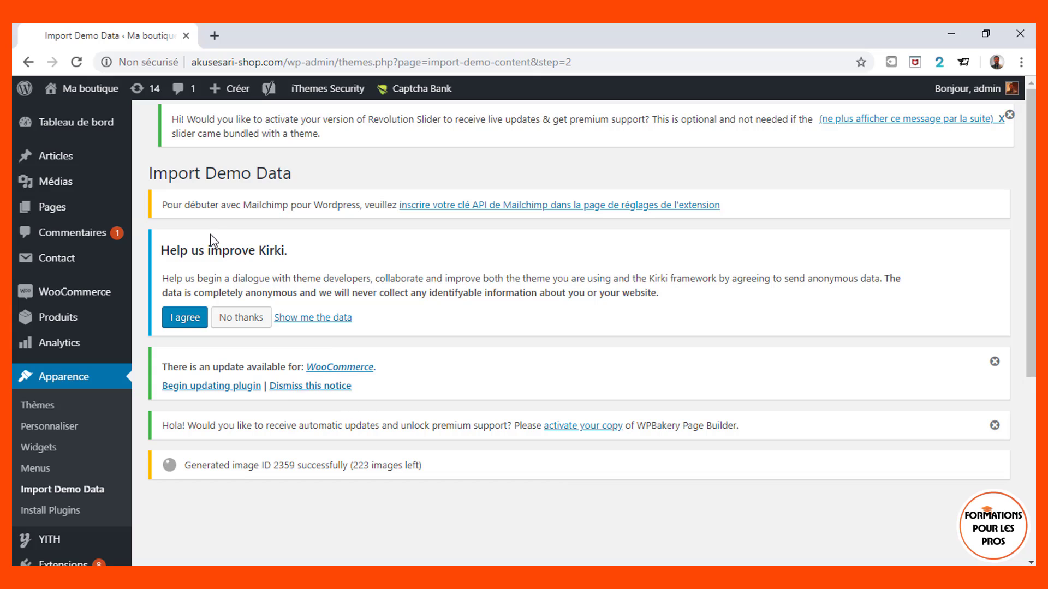
Open the media library in a separate tab and view the images brought in by the import
mouse_move(90, 183)
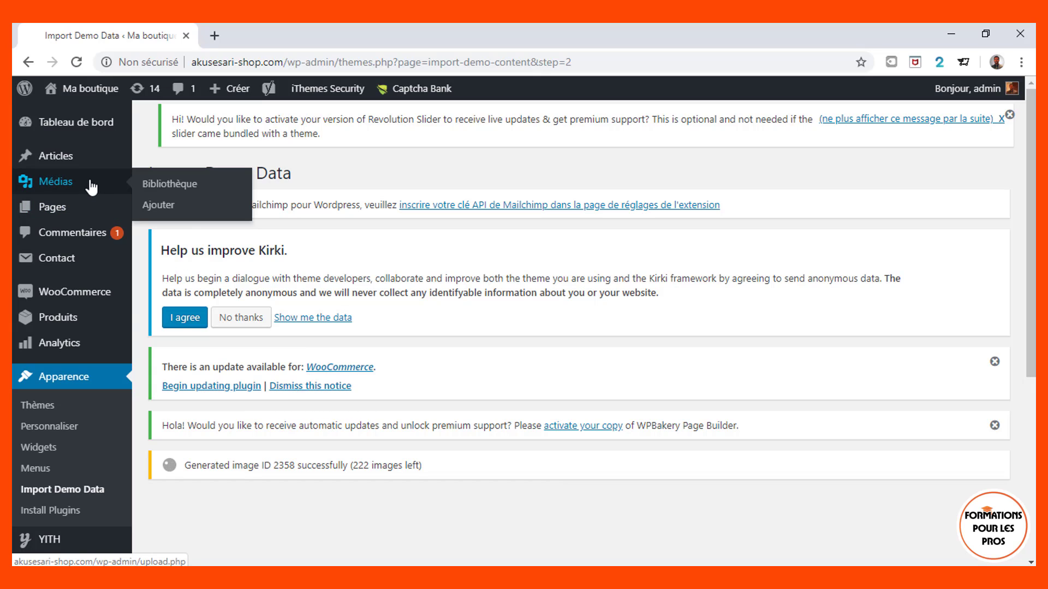
middle_click(189, 184)
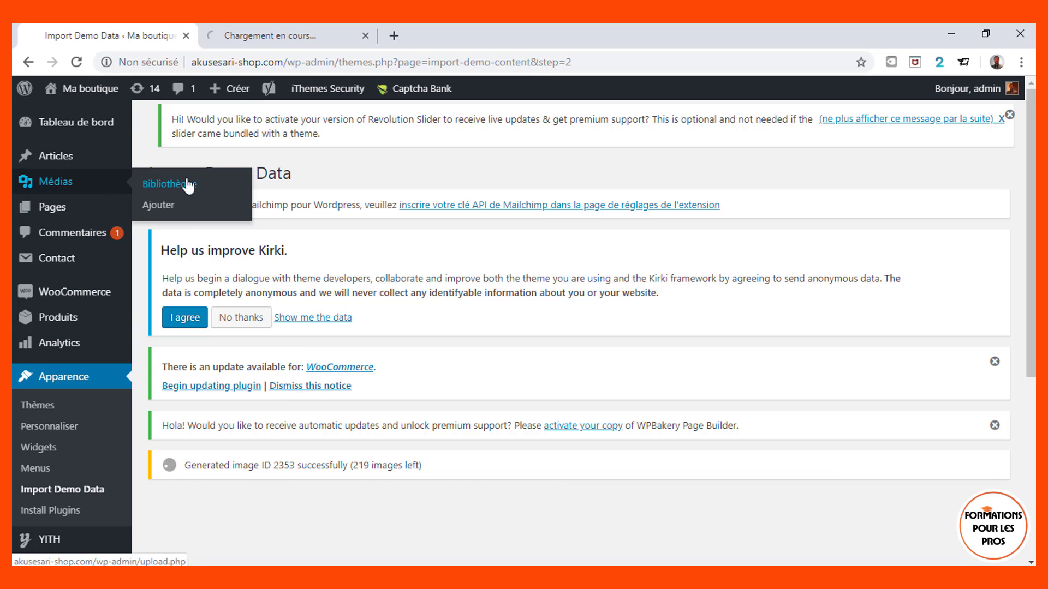
left_click(288, 38)
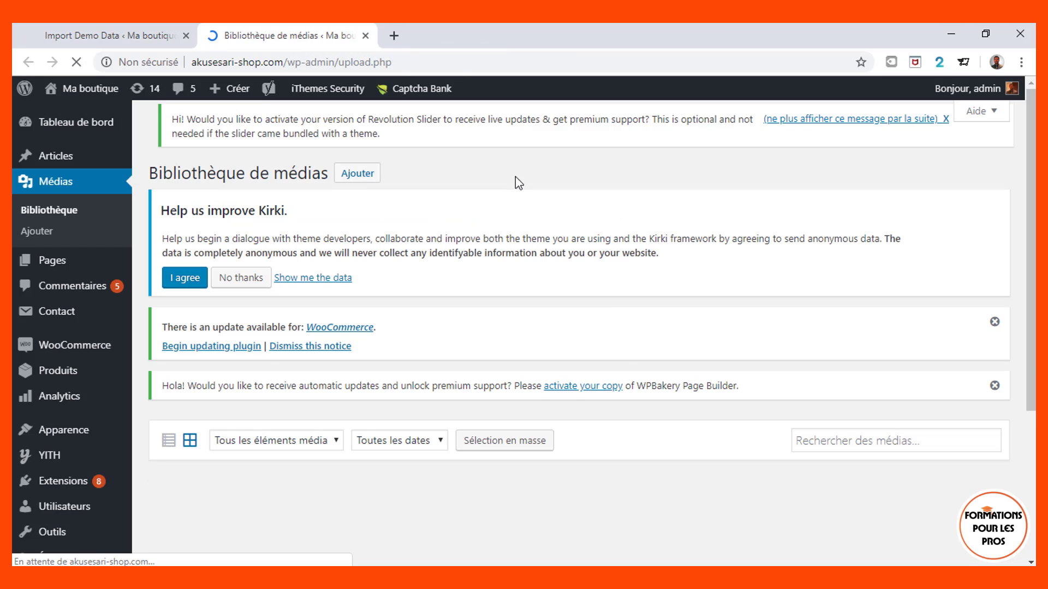
scroll(625, 376, "down", 5)
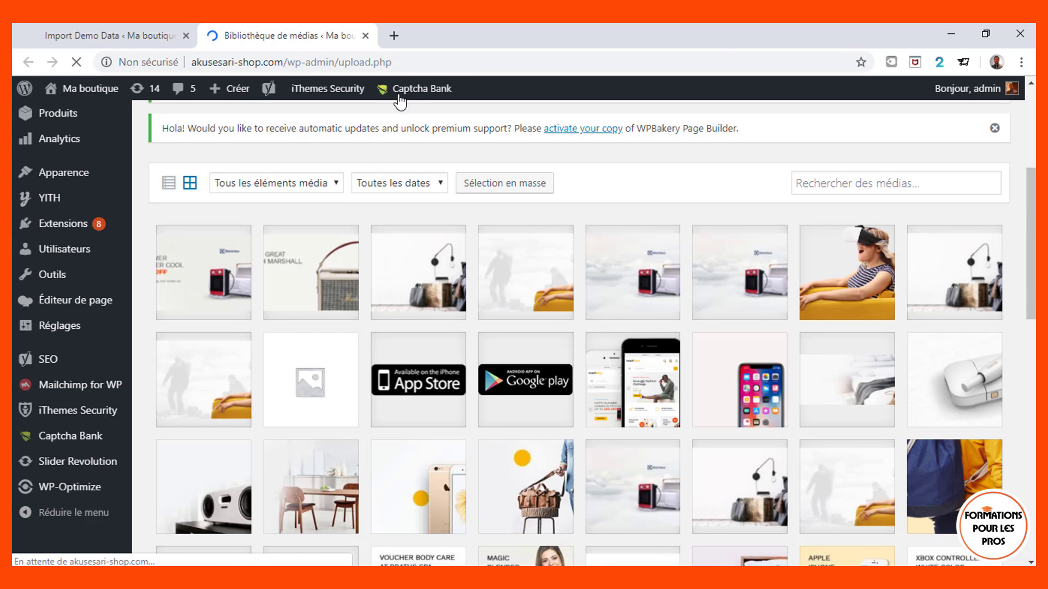
left_click(419, 70)
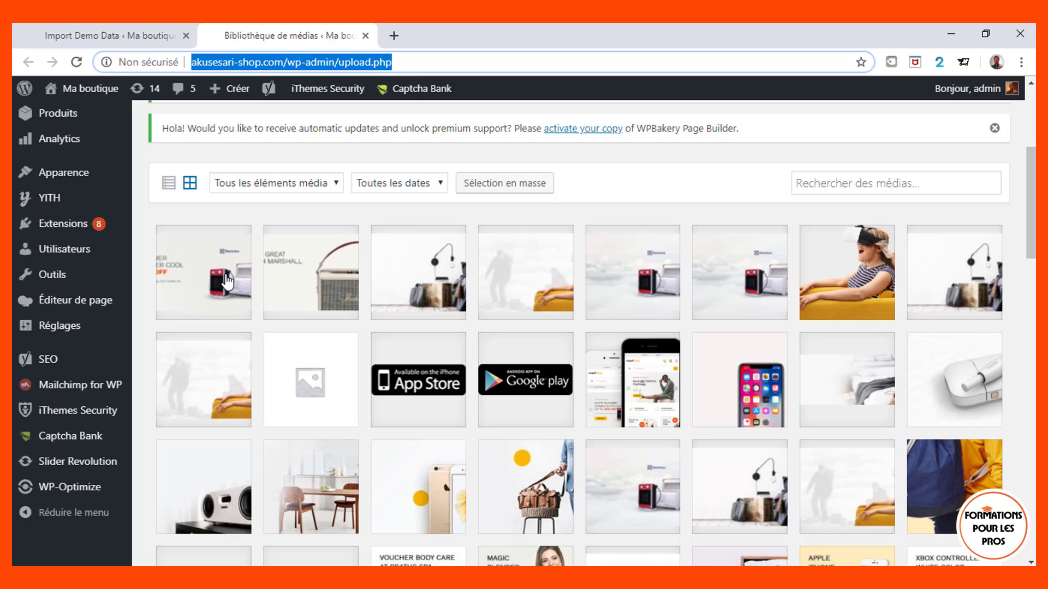
Check the import's progress line and open the lists of all pages and all products in separate tabs
left_click(138, 32)
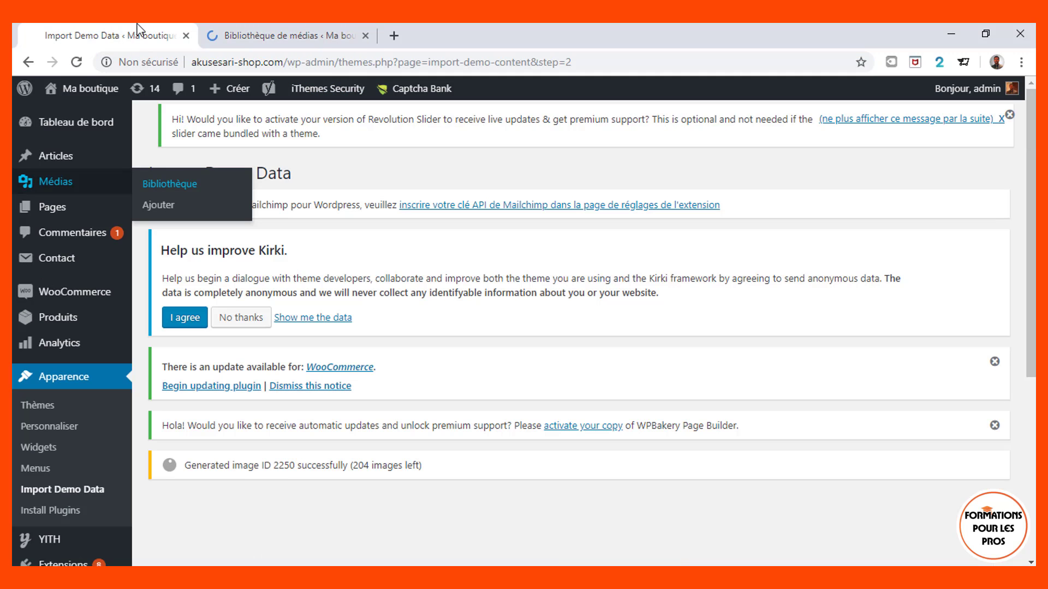
triple_click(360, 468)
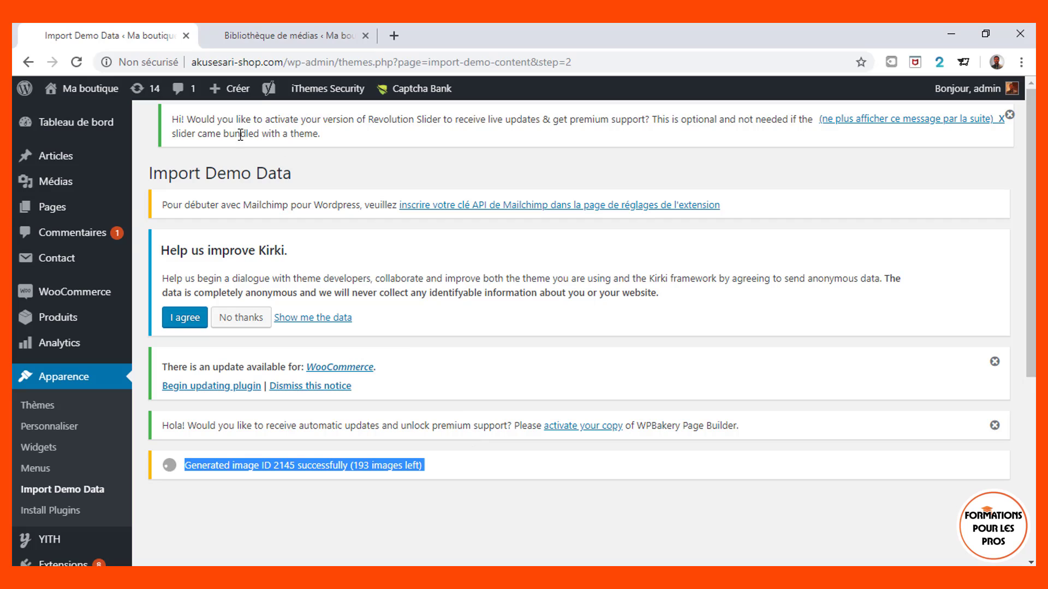
mouse_move(87, 210)
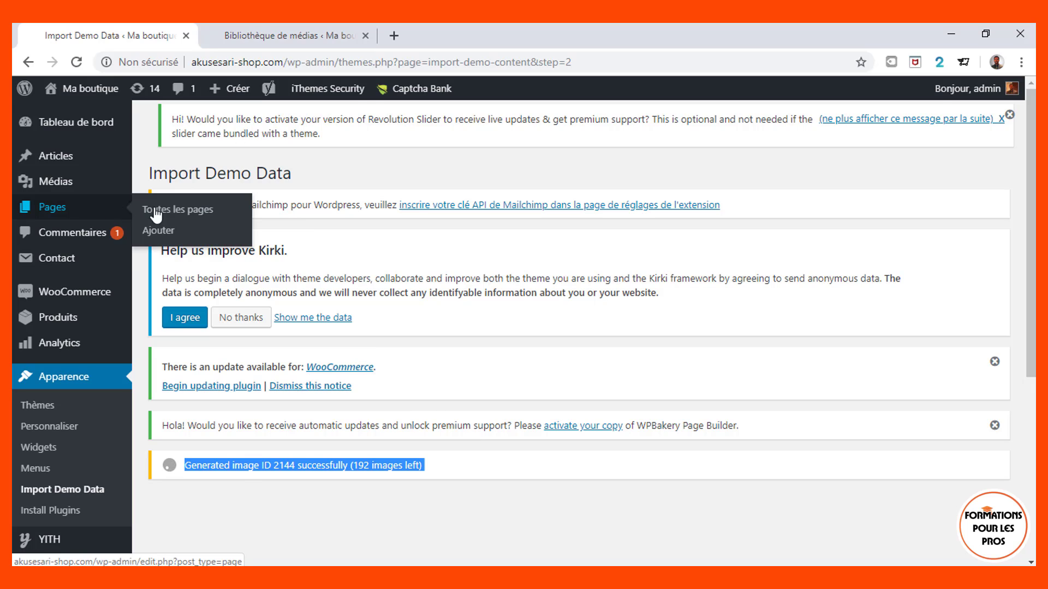
middle_click(188, 211)
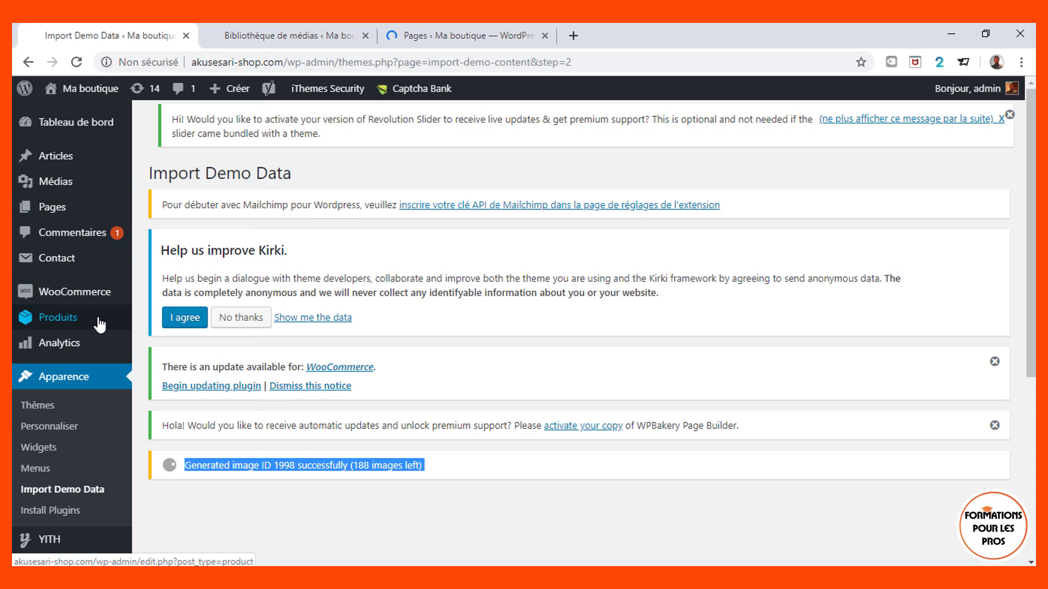
mouse_move(99, 324)
middle_click(169, 323)
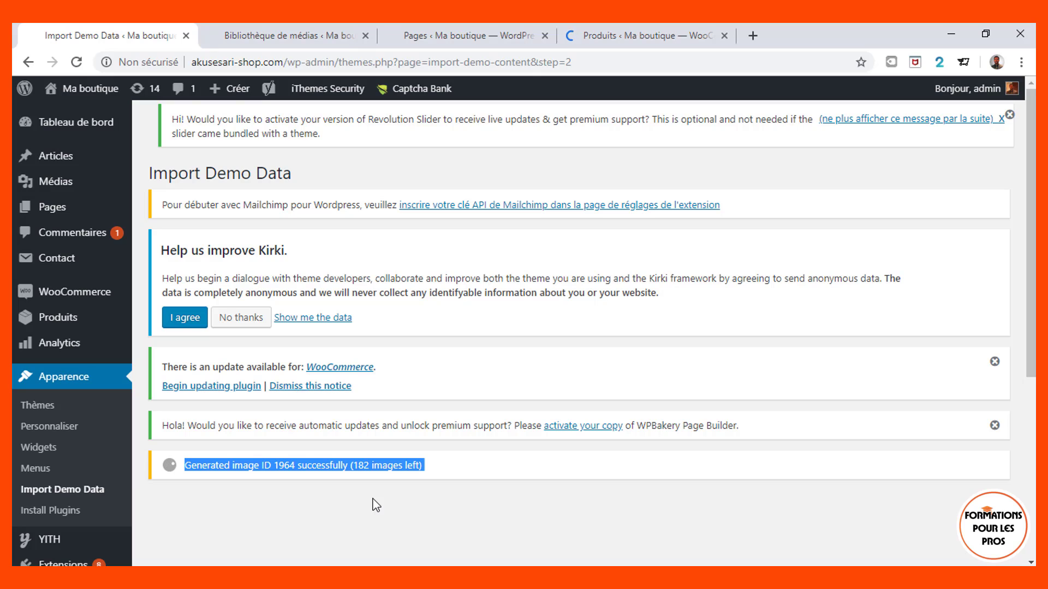
Examine the imported images throughout the media library, from banners and logos to product photos
left_click(289, 32)
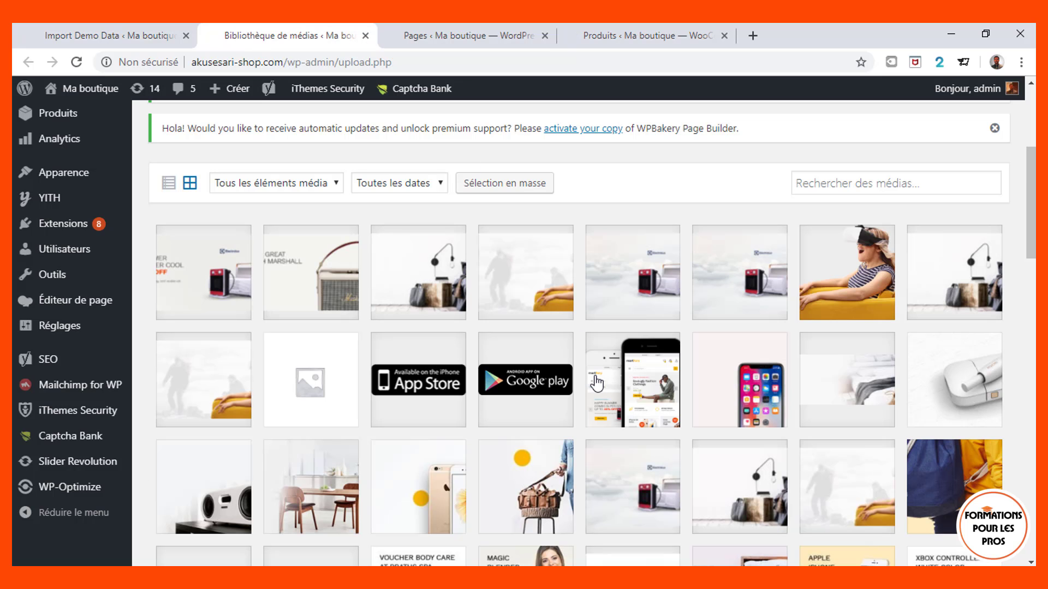
scroll(596, 393, "down", 8)
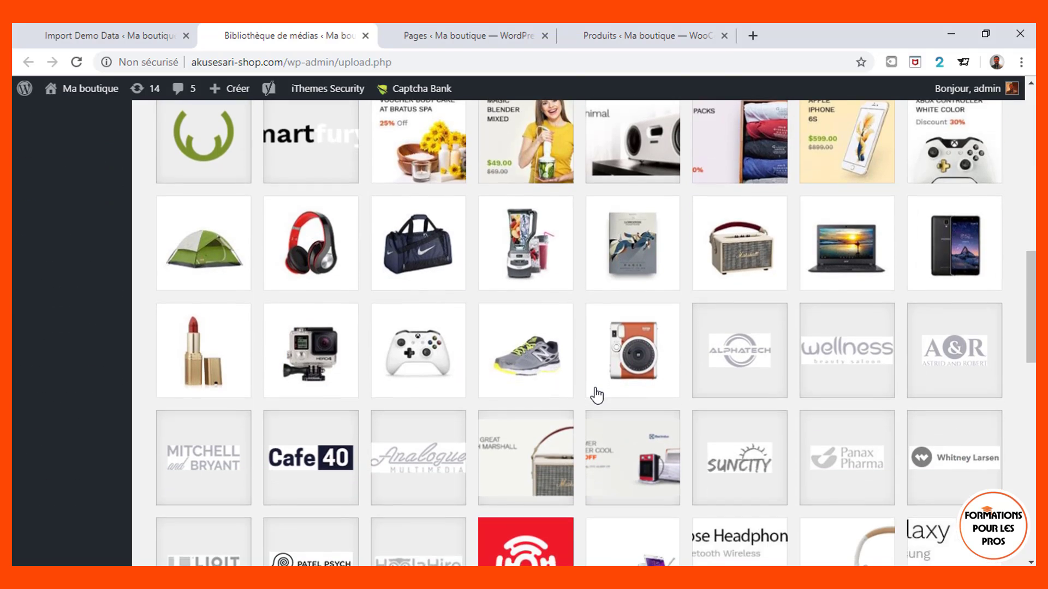
scroll(596, 394, "down", 12)
scroll(596, 394, "down", 9)
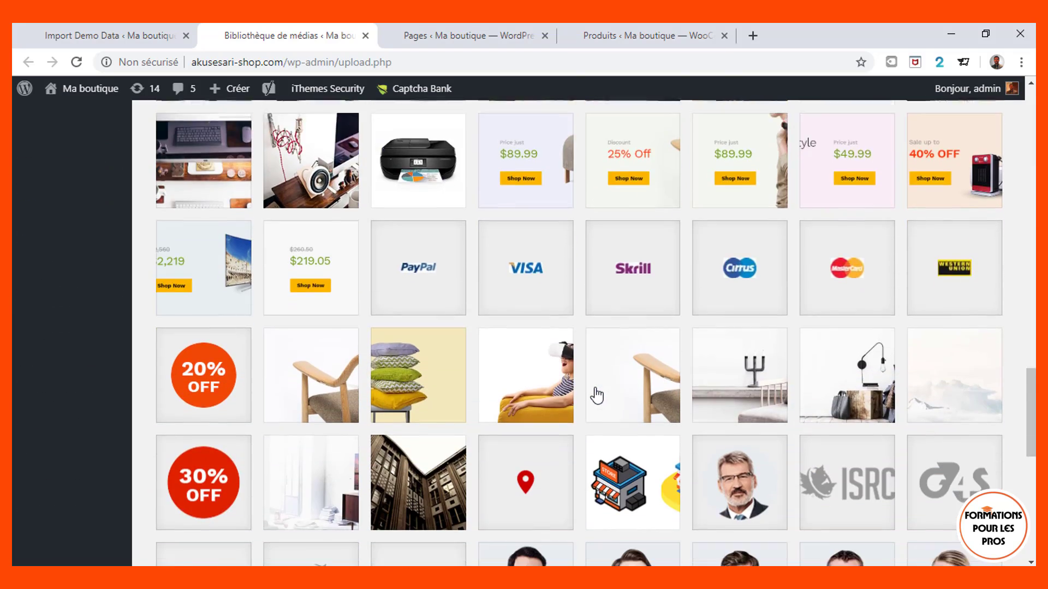
scroll(597, 394, "down", 11)
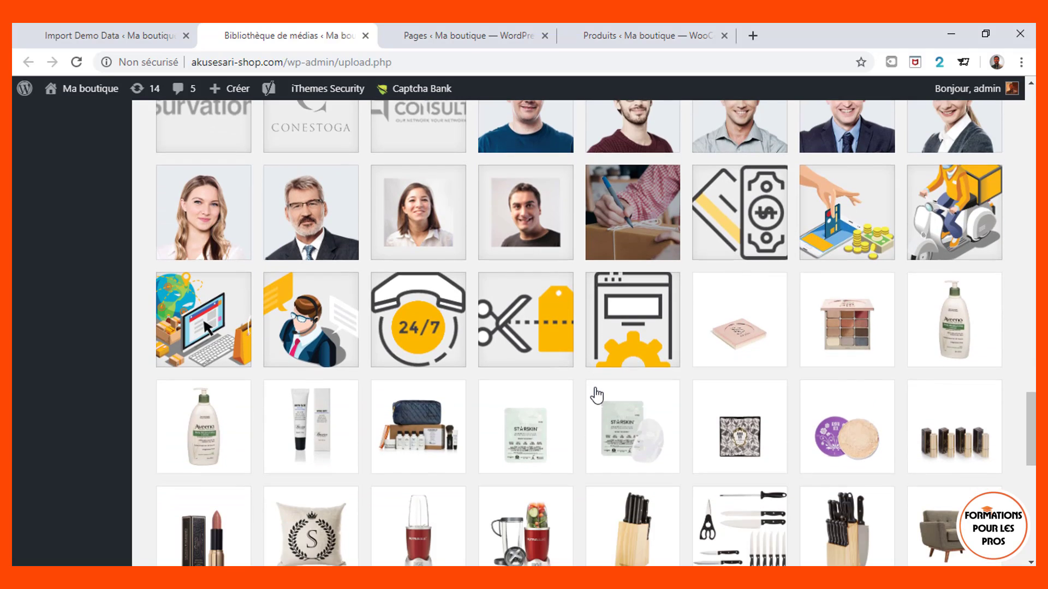
scroll(596, 394, "down", 11)
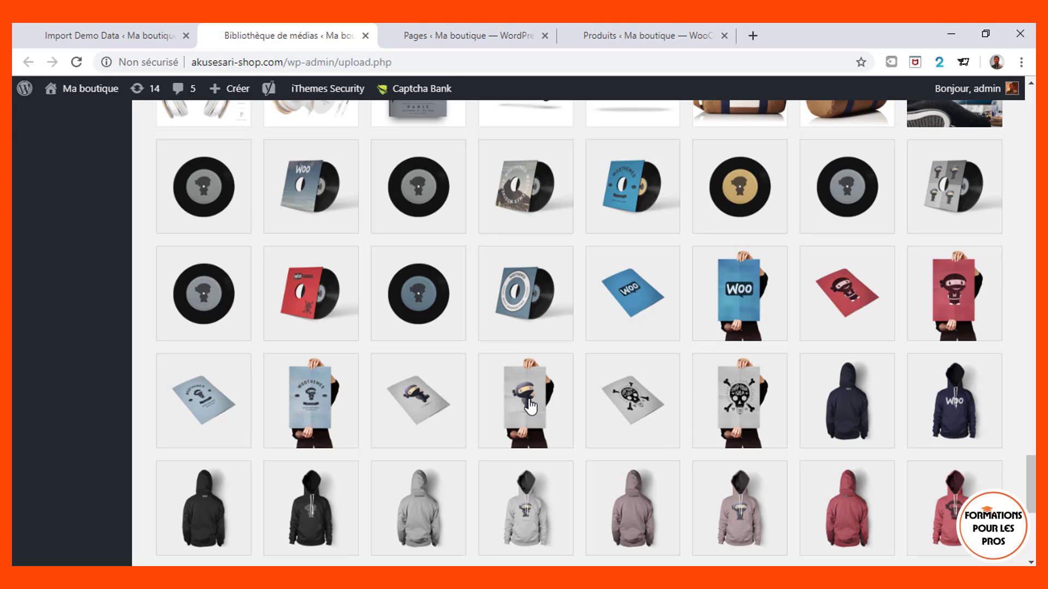
Look through the list of imported pages and display the Contact page in a separate tab
left_click(403, 28)
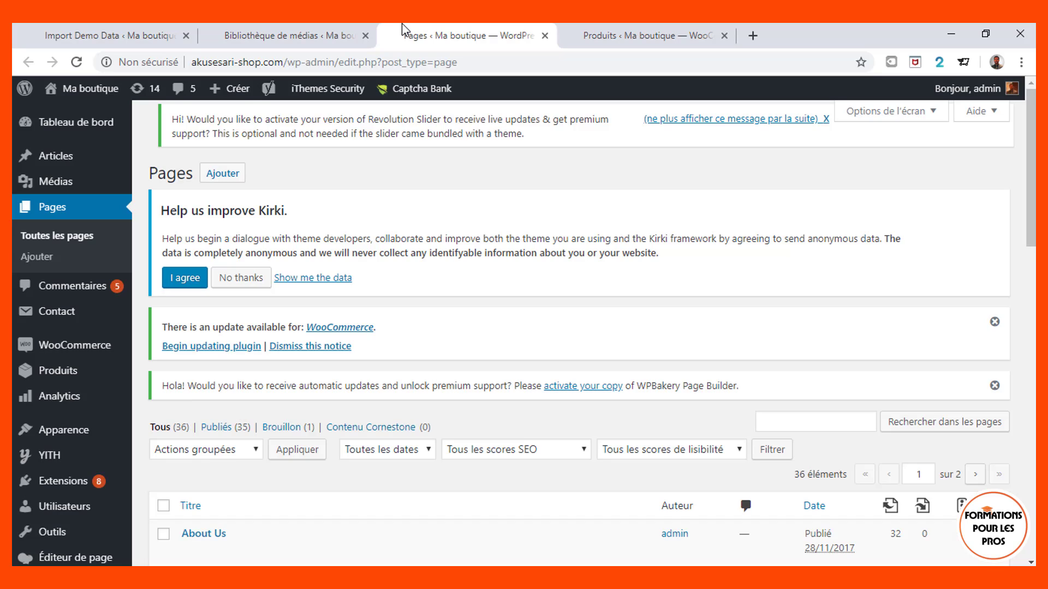
scroll(476, 339, "down", 5)
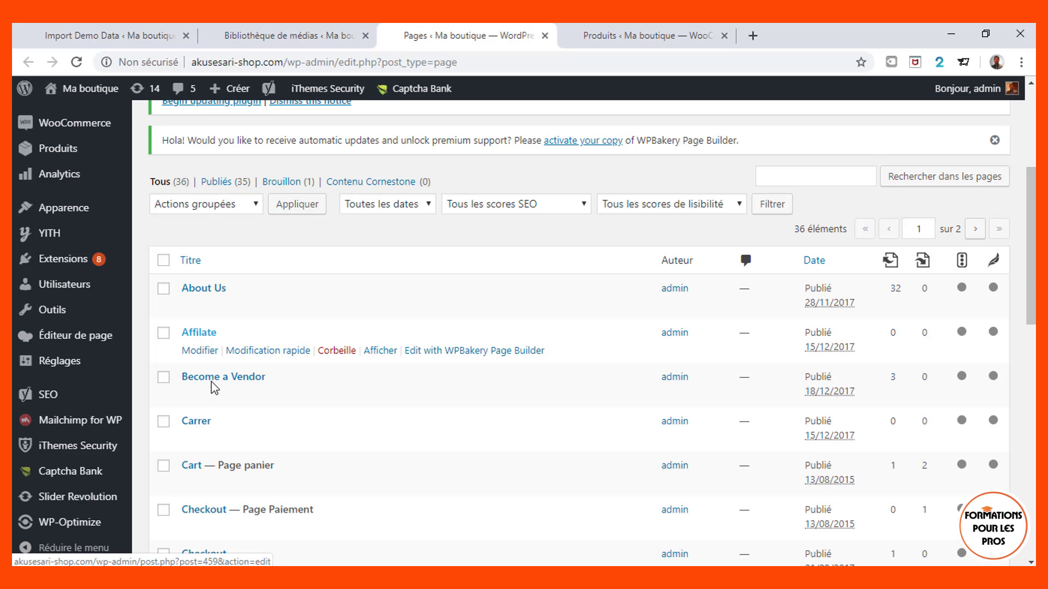
scroll(431, 457, "down", 3)
scroll(432, 459, "down", 3)
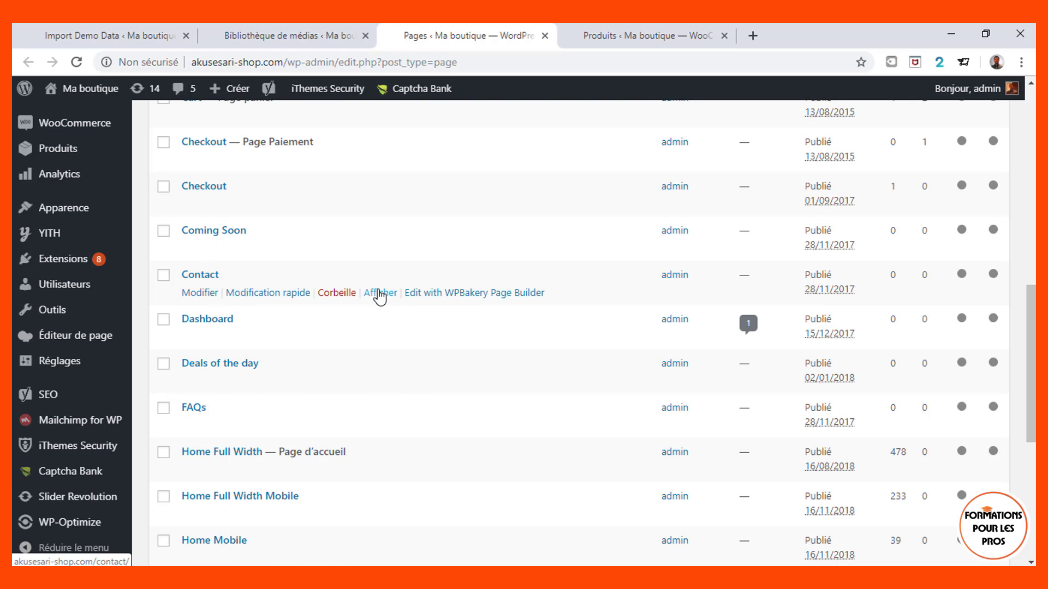
middle_click(380, 296)
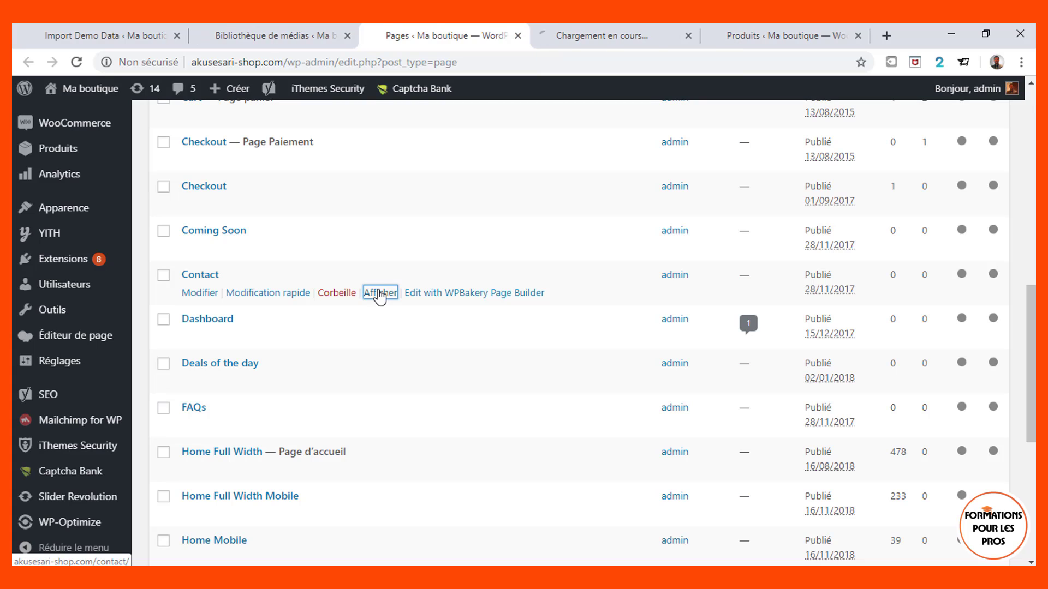
left_click(595, 26)
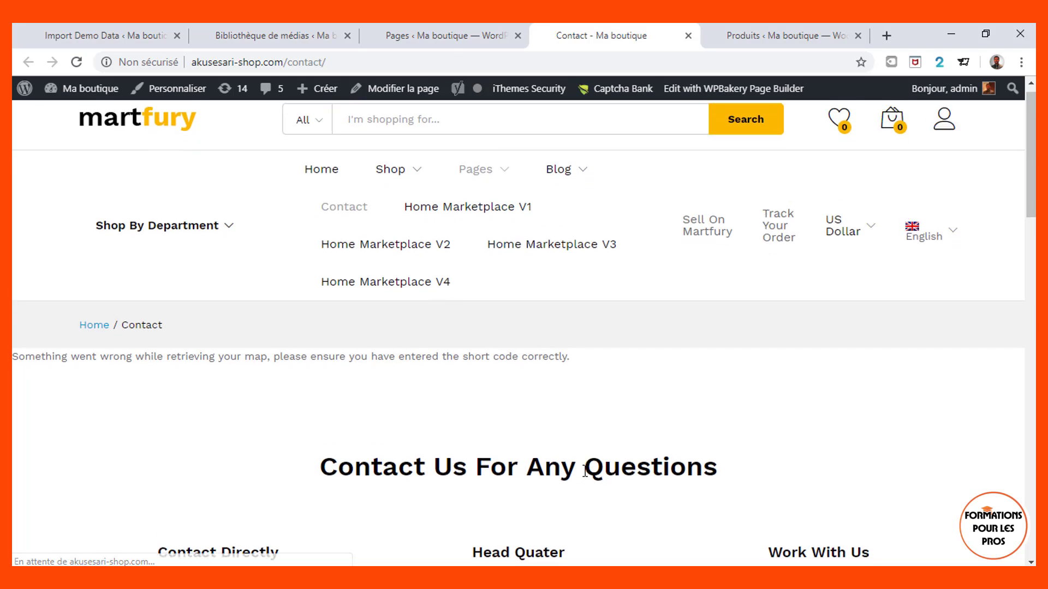
Examine the Contact page's contact details, Get In Touch form and footer
scroll(585, 471, "down", 3)
scroll(585, 471, "down", 2)
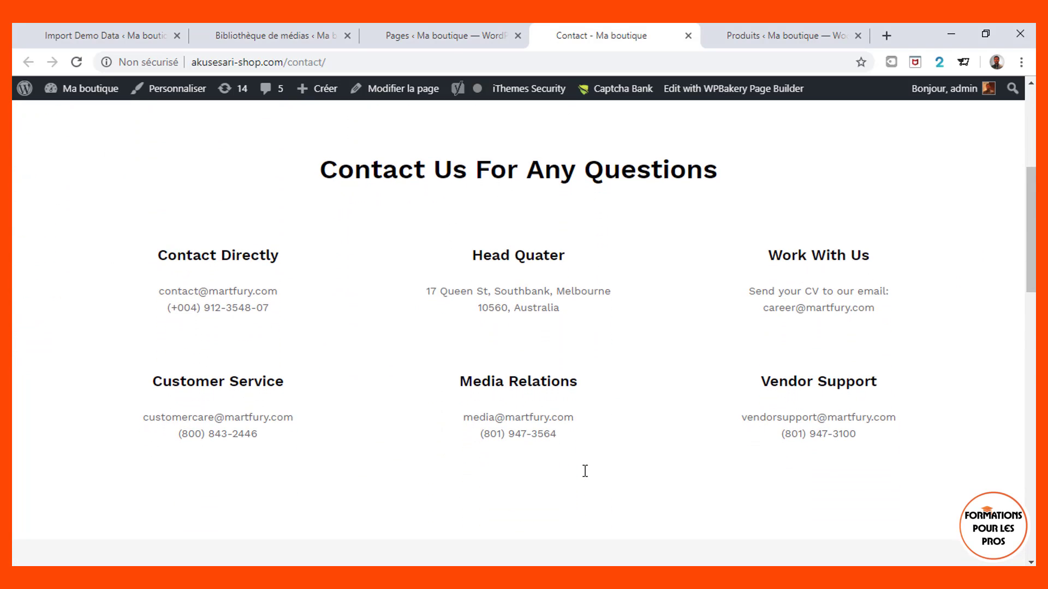
scroll(585, 471, "down", 5)
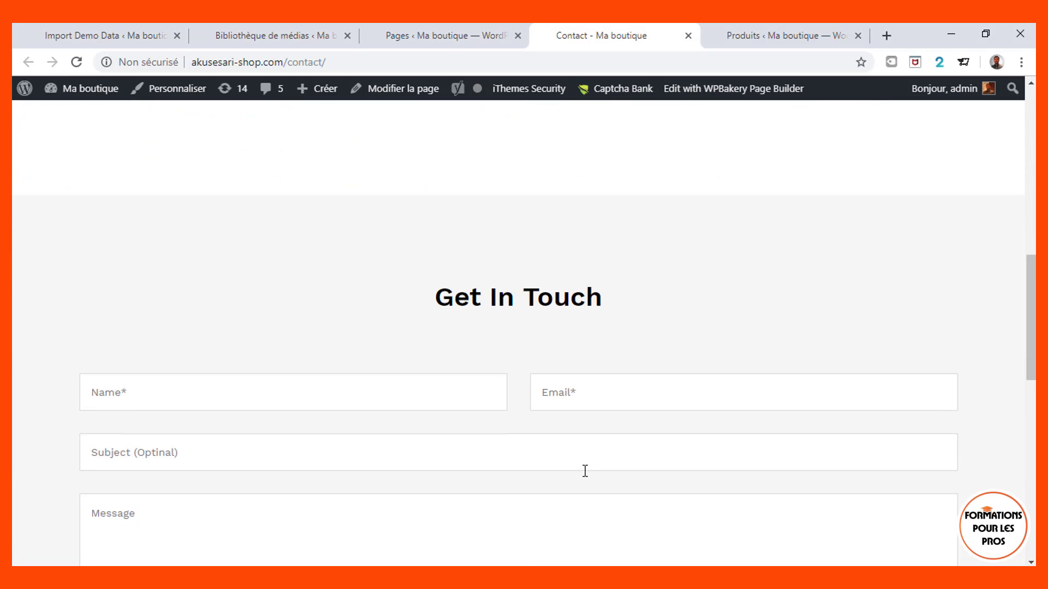
scroll(464, 392, "up", 4)
scroll(542, 500, "down", 11)
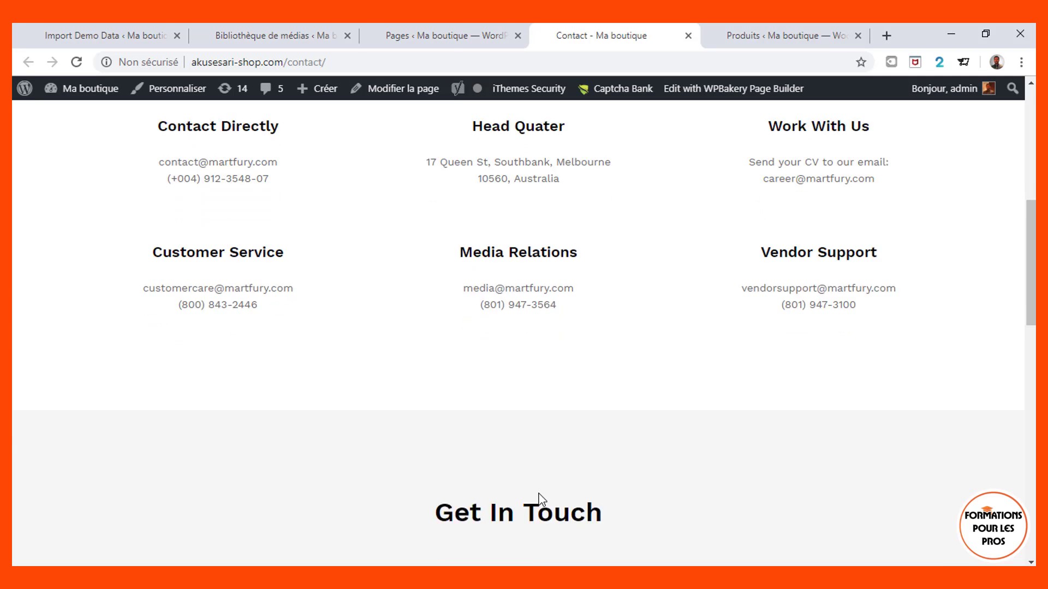
scroll(540, 501, "down", 3)
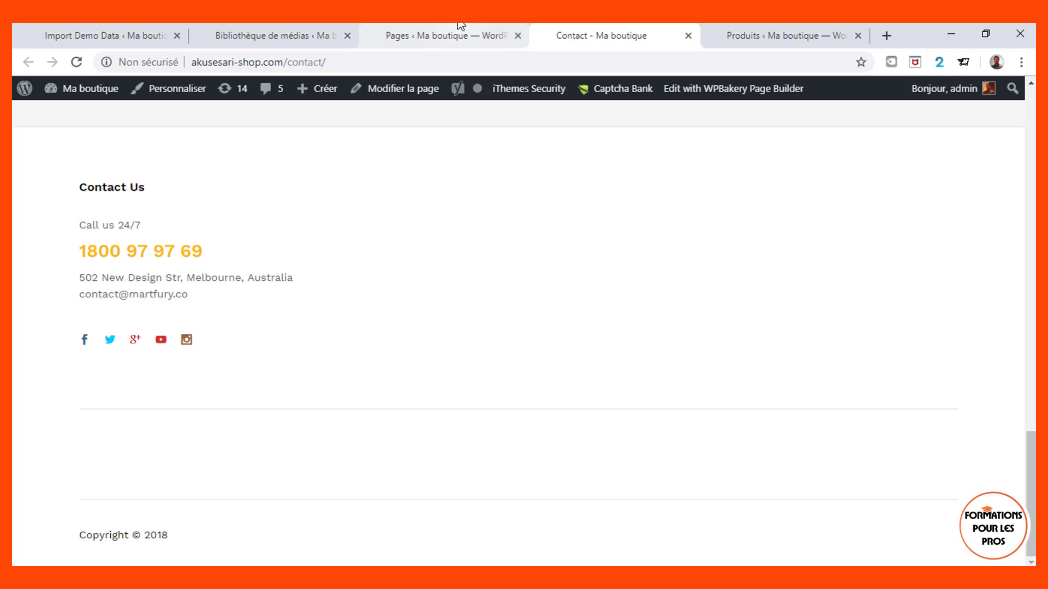
Return to the demo import progress and close the media library, pages, Contact and products tabs
left_click(158, 27)
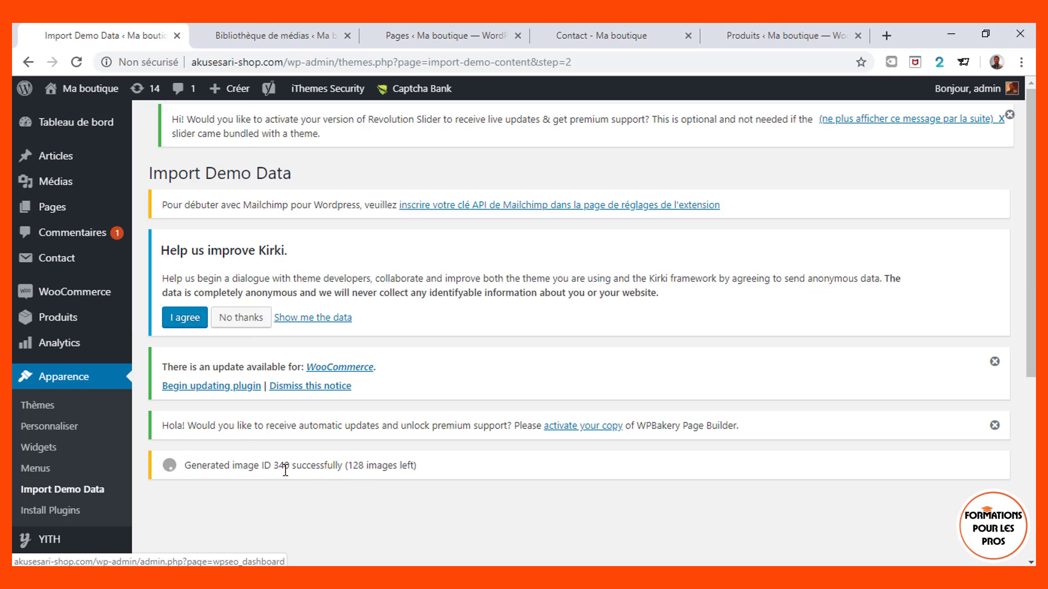
left_click(347, 36)
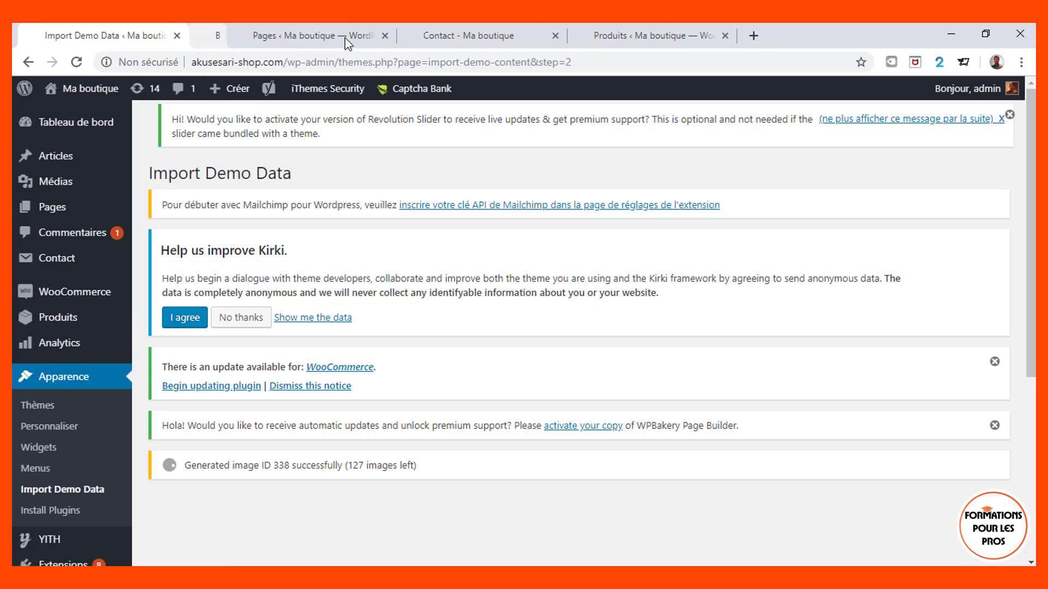
left_click(347, 36)
left_click(347, 35)
left_click(347, 36)
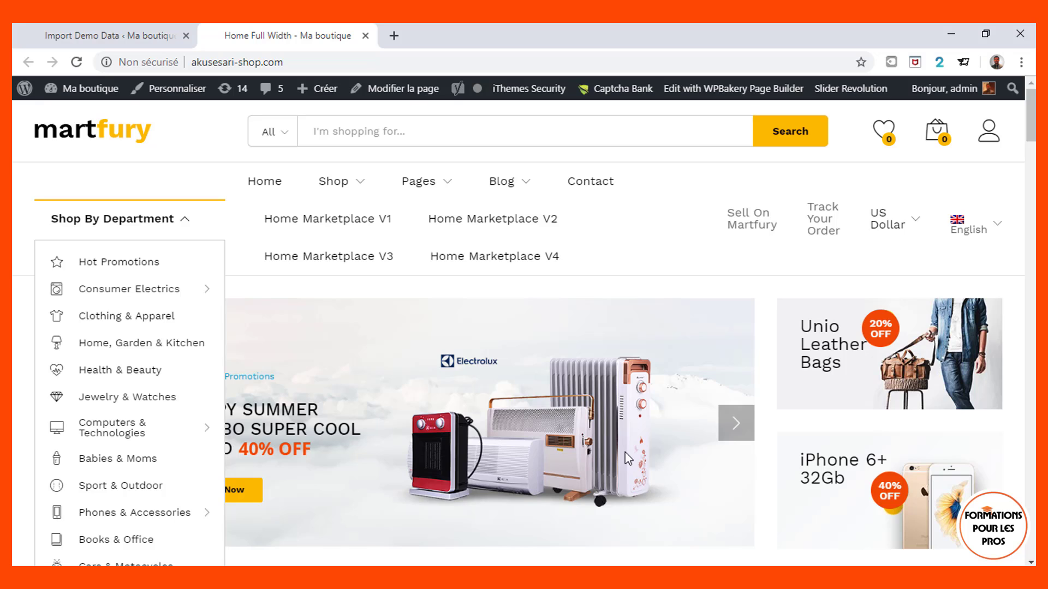
Examine the shop home page's department menu, banners, daily deals, top categories and product sections down to the contact footer
scroll(628, 458, "down", 10)
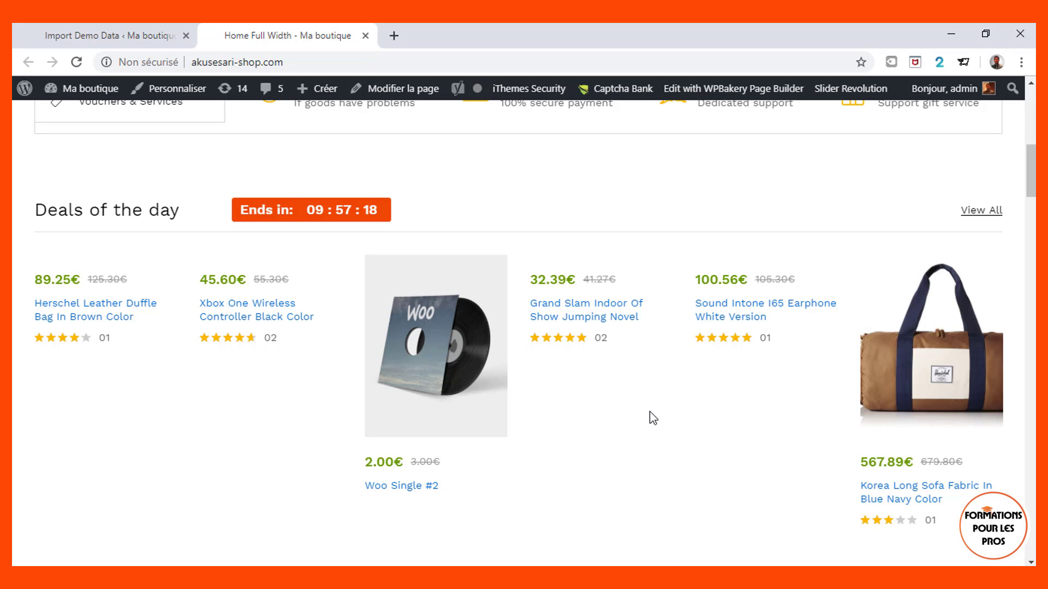
scroll(650, 419, "down", 8)
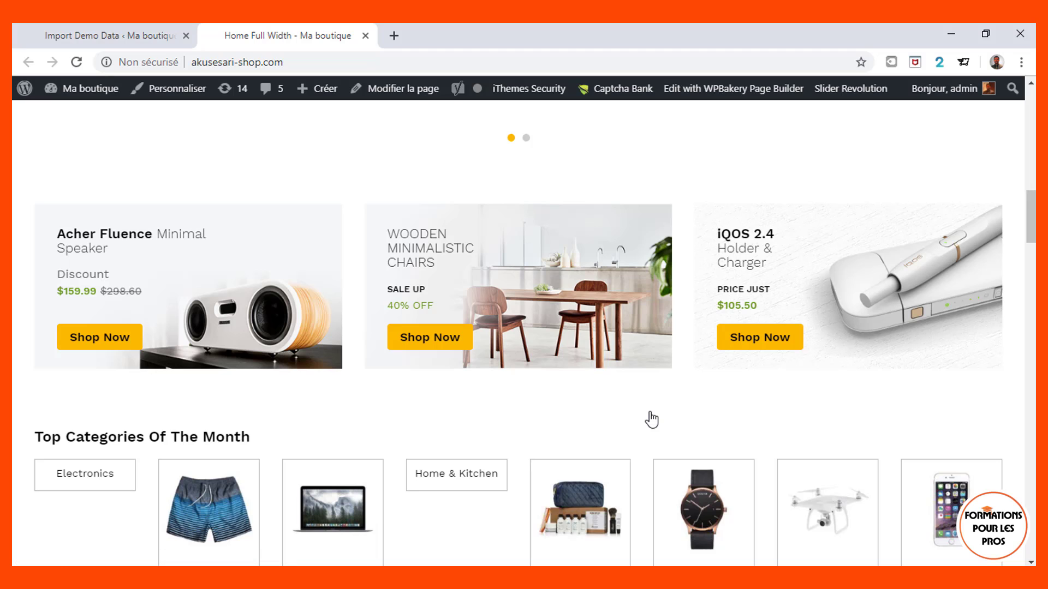
scroll(653, 419, "down", 5)
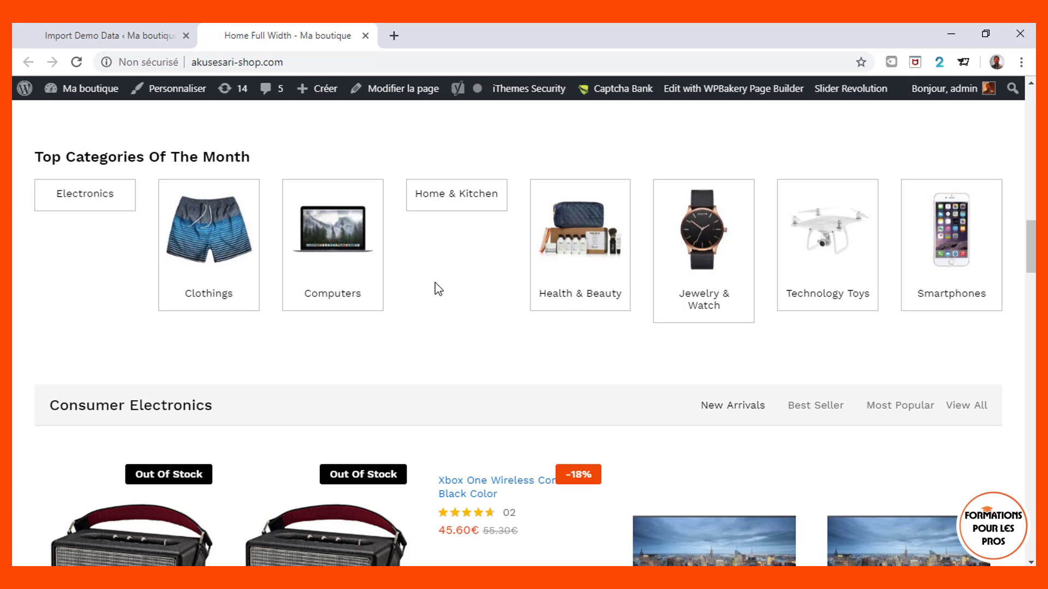
scroll(438, 289, "down", 9)
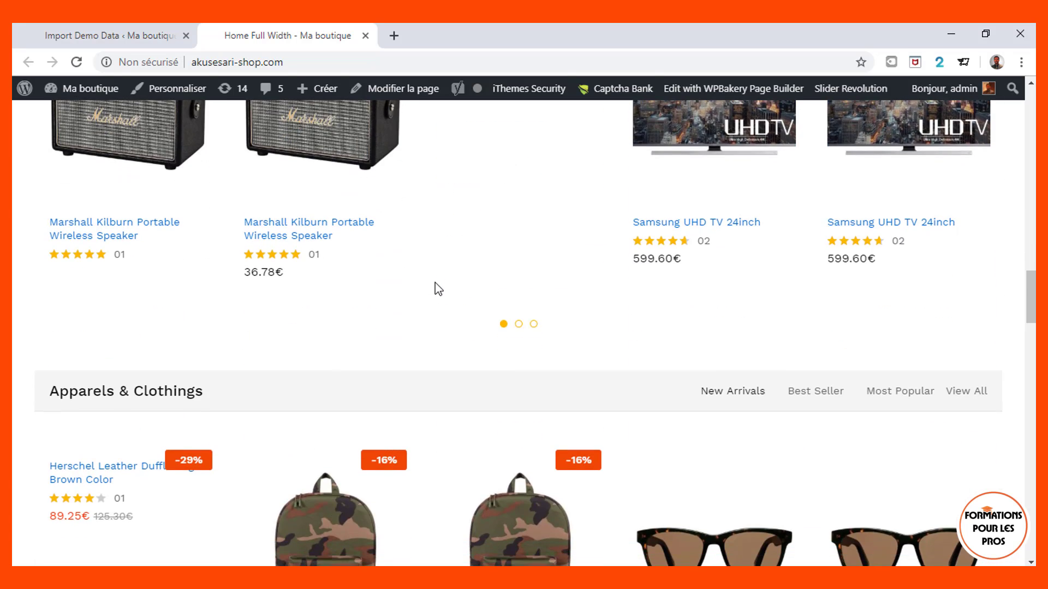
scroll(439, 290, "down", 20)
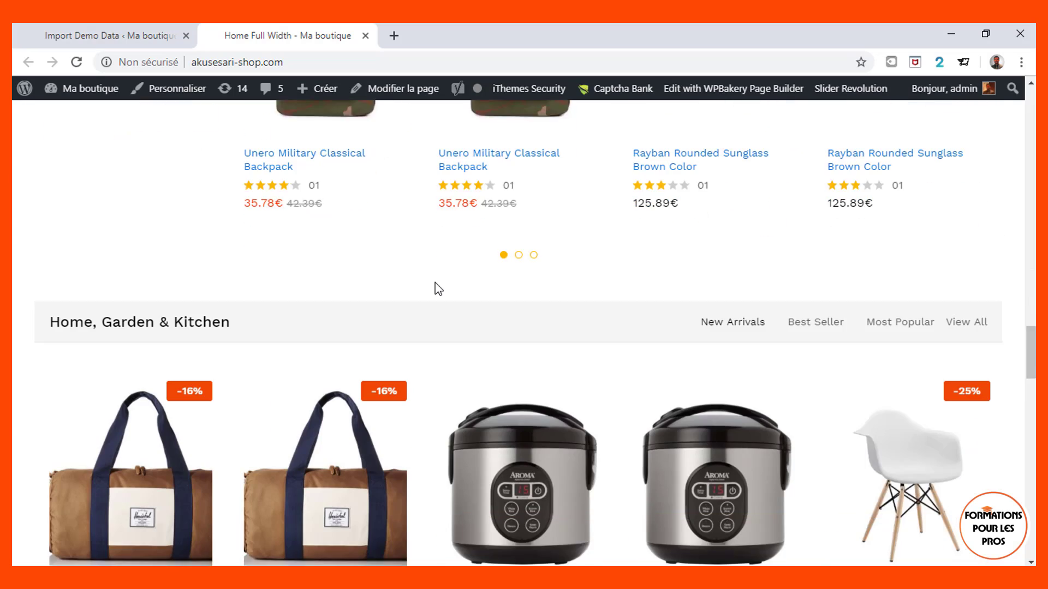
scroll(437, 290, "down", 20)
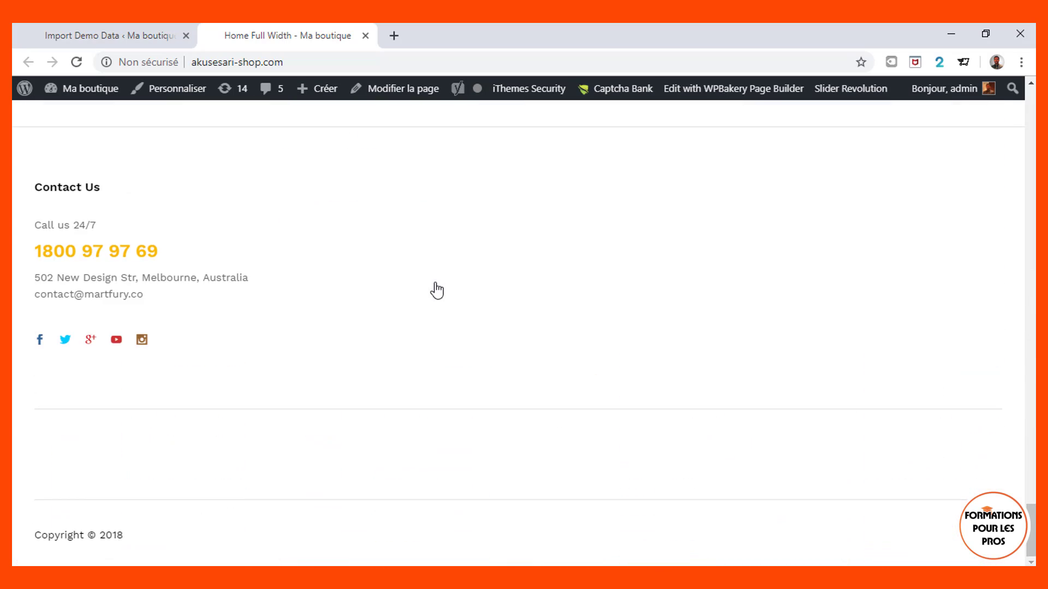
scroll(438, 289, "up", 20)
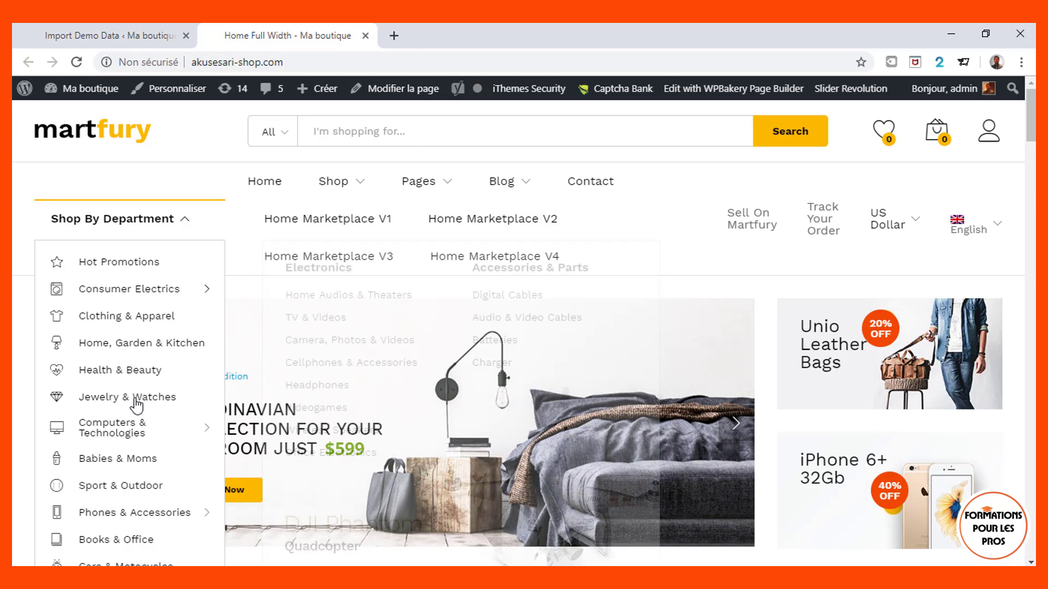
scroll(553, 420, "down", 5)
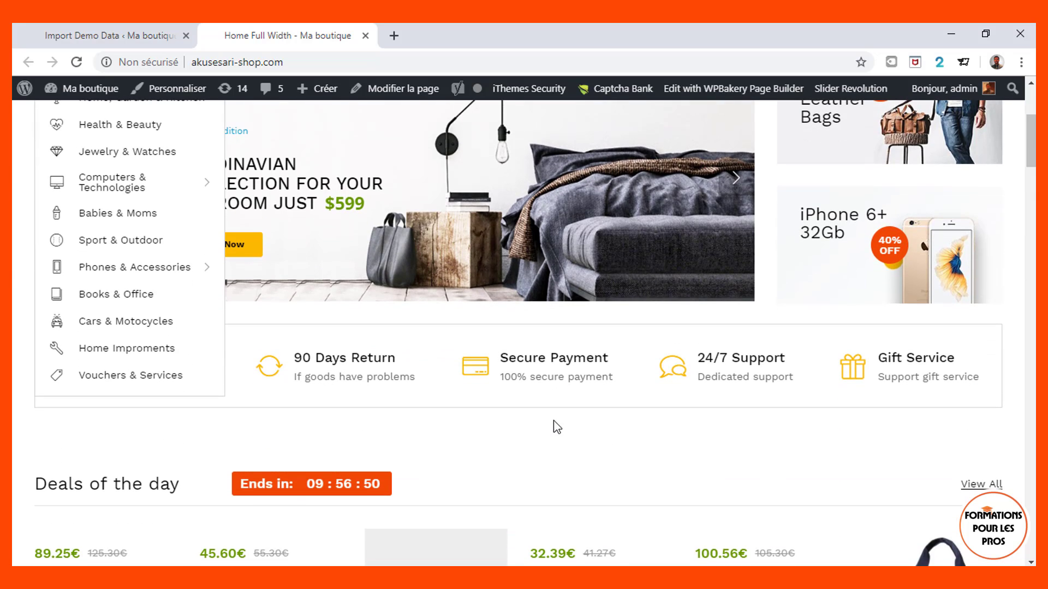
scroll(553, 421, "up", 5)
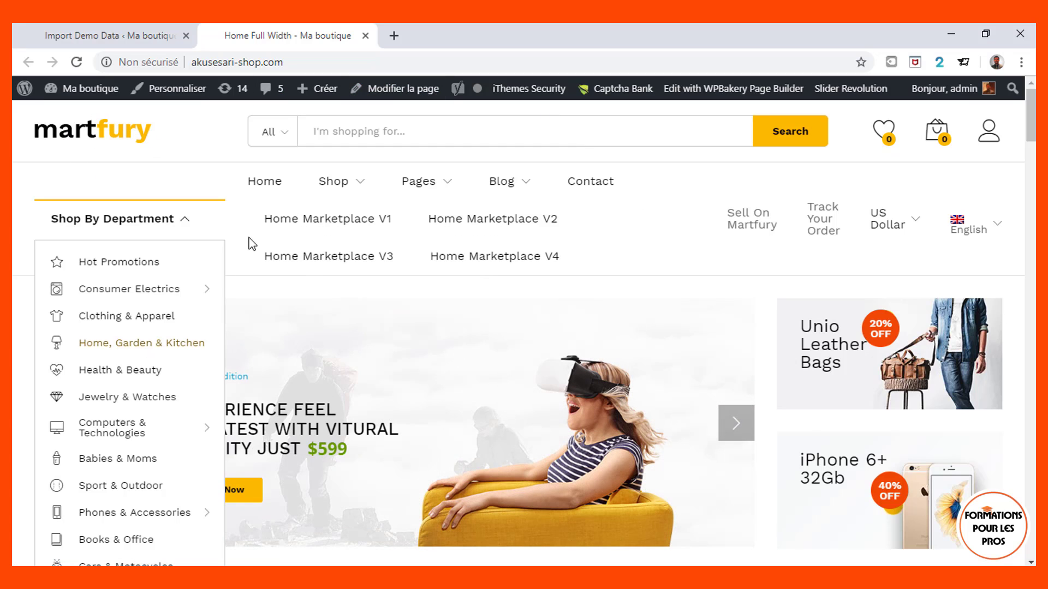
scroll(604, 379, "down", 7)
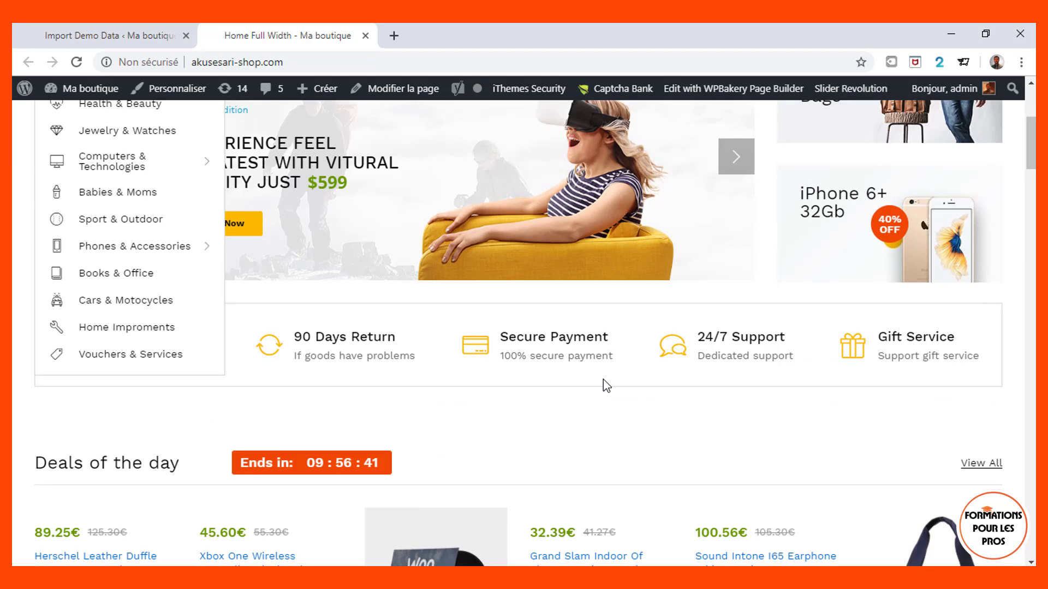